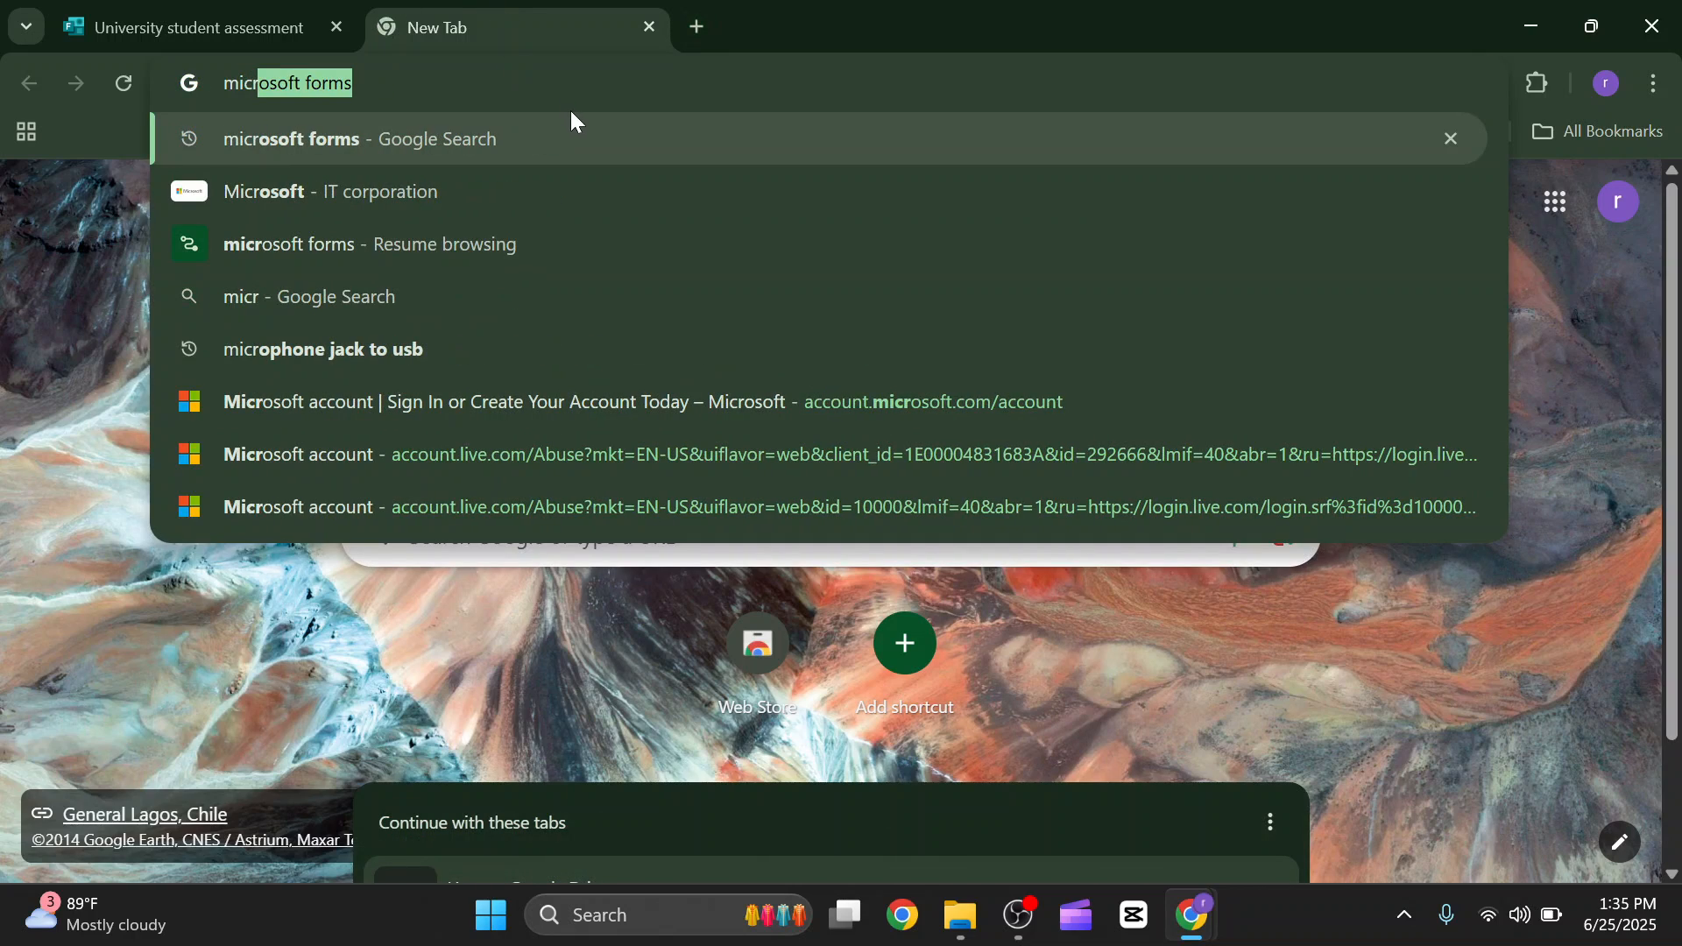
# Search Google for microsoft forms and open the Microsoft Forms site from the results.
pyautogui.press('Return')
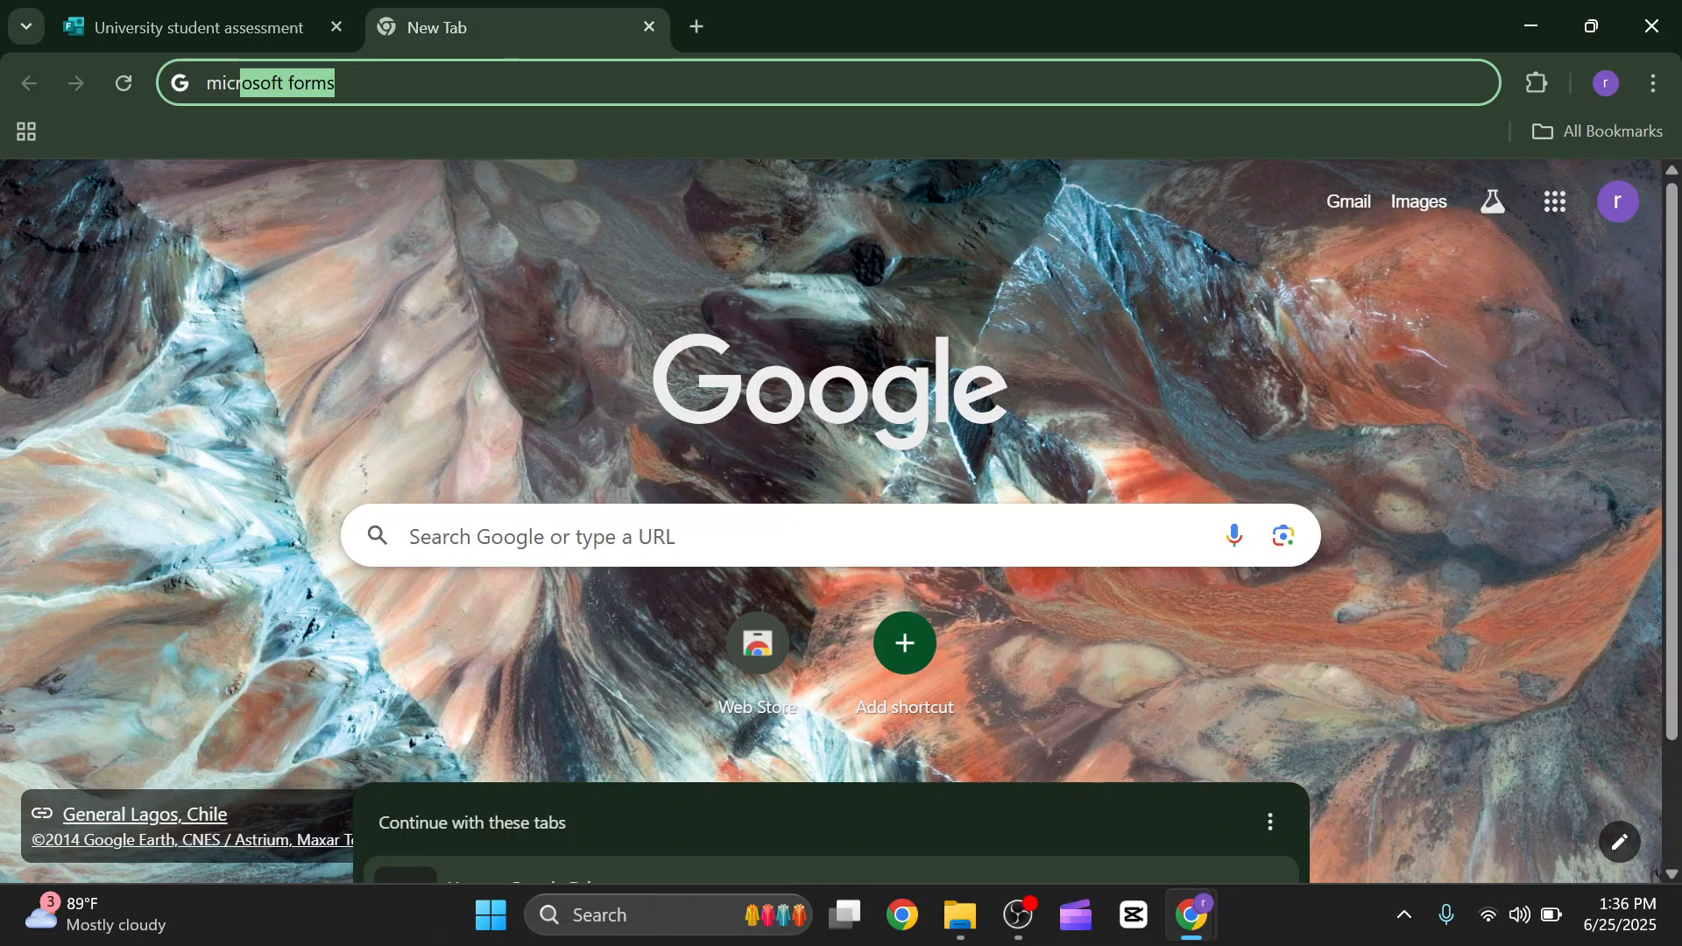
pyautogui.press('Right')
pyautogui.press('Return')
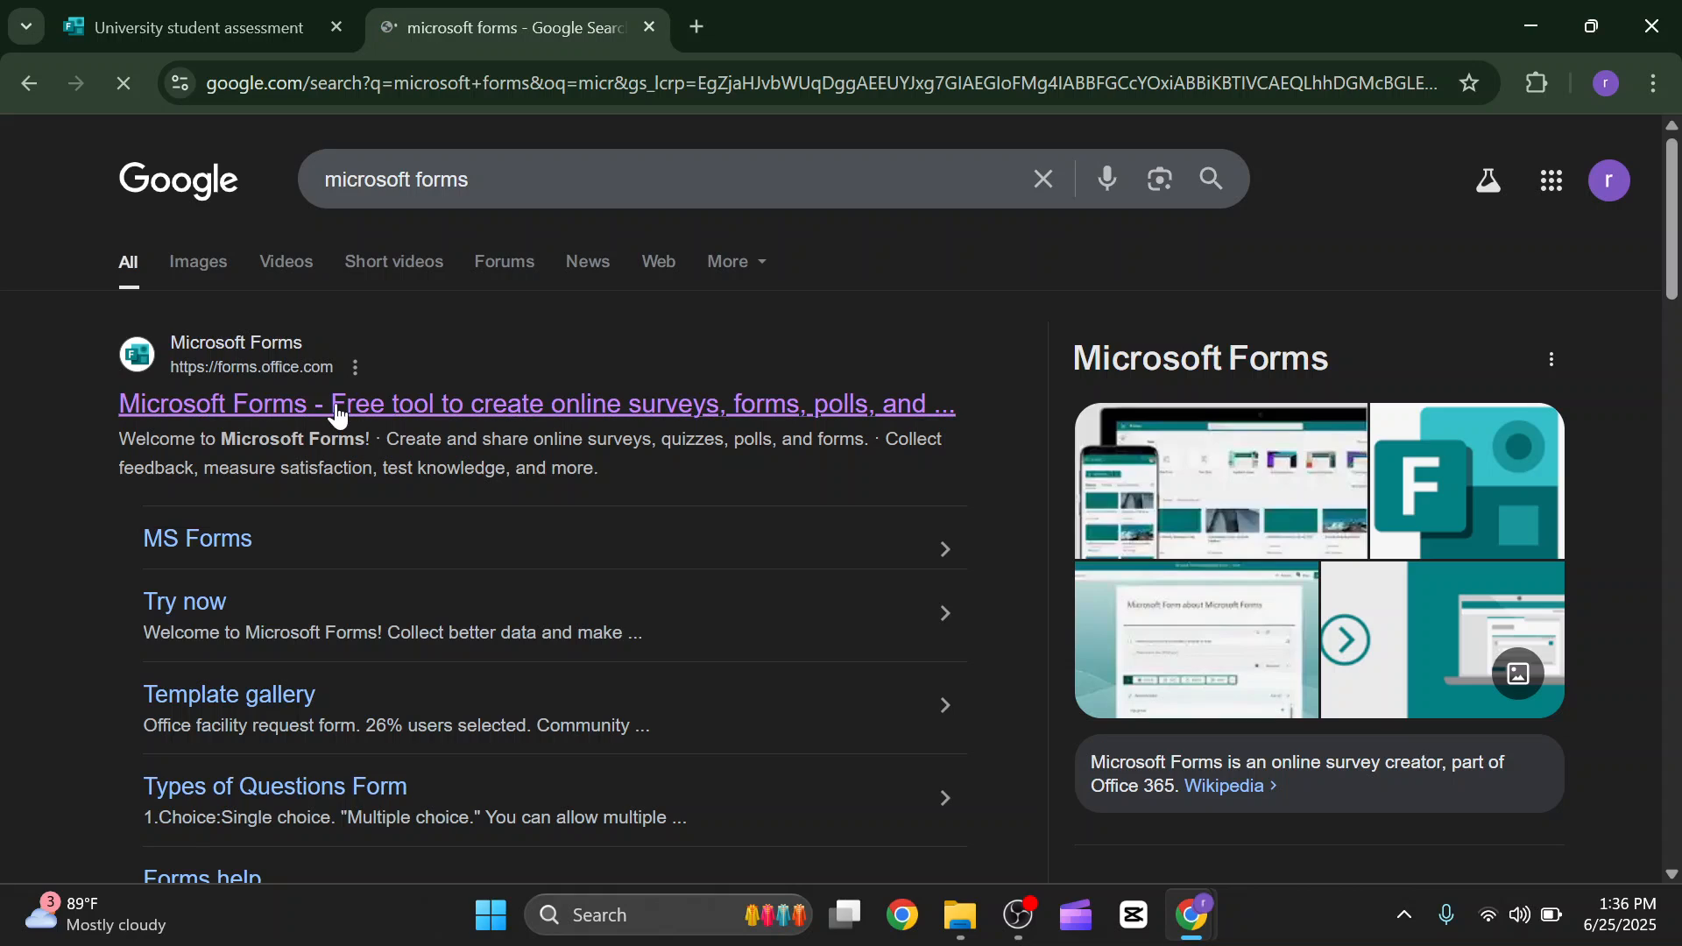
pyautogui.click(339, 416)
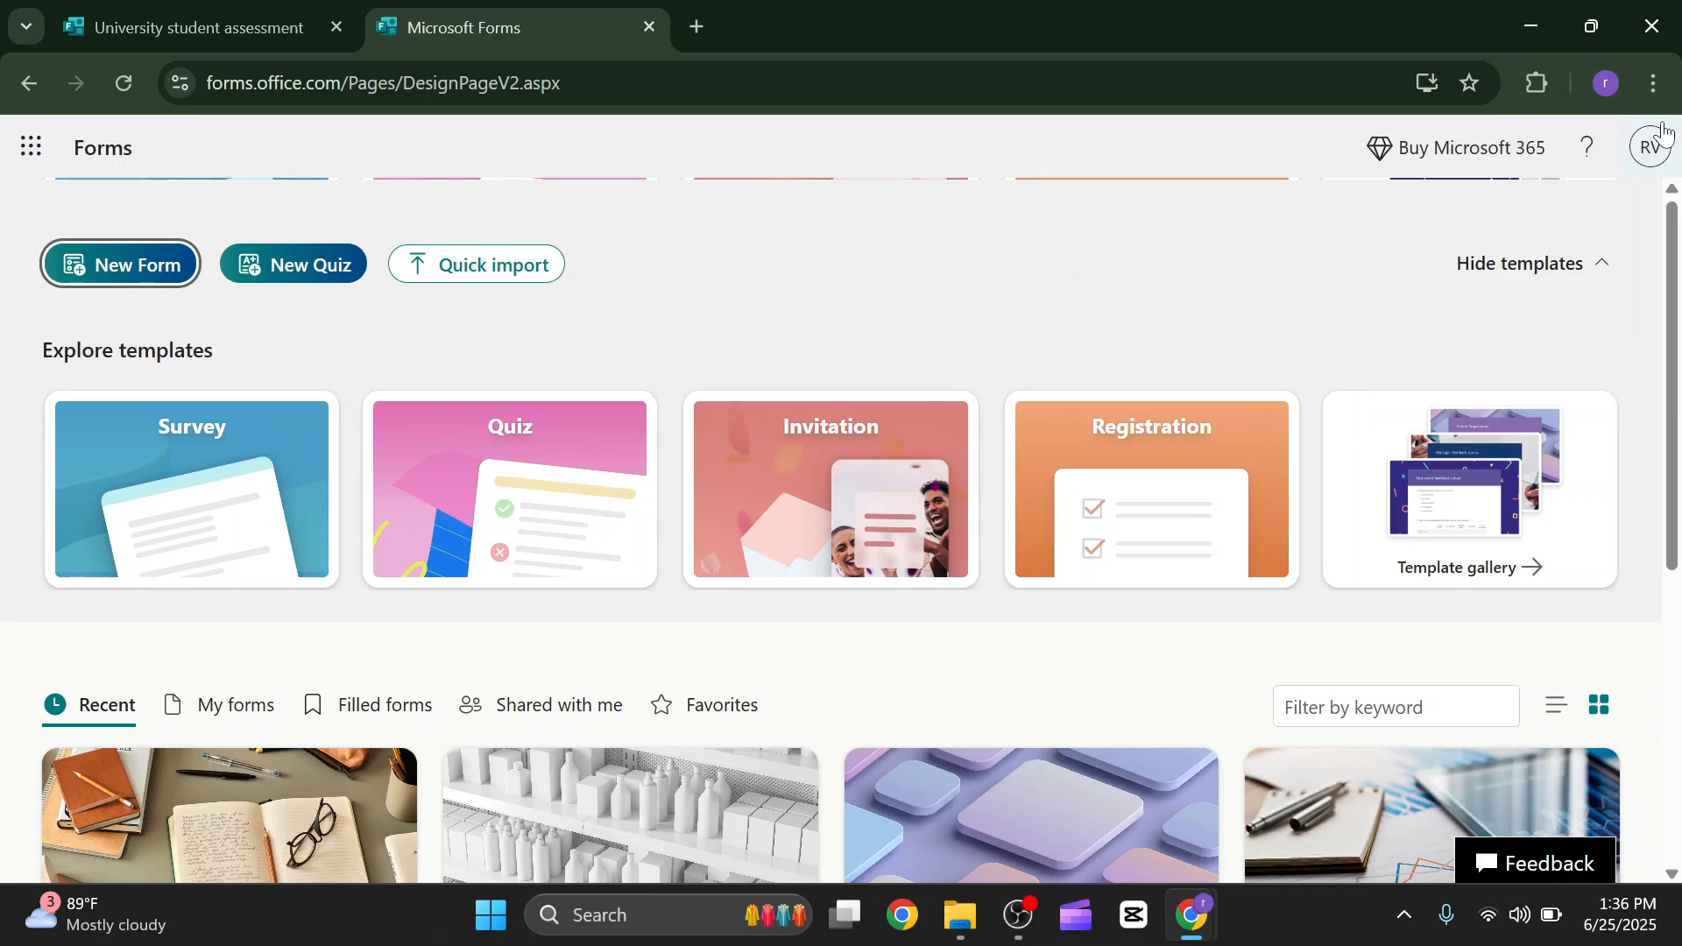
# Create a new quiz from the featured template "Scavenger hunt activity for kids".
pyautogui.scroll(-2, 841, 337)
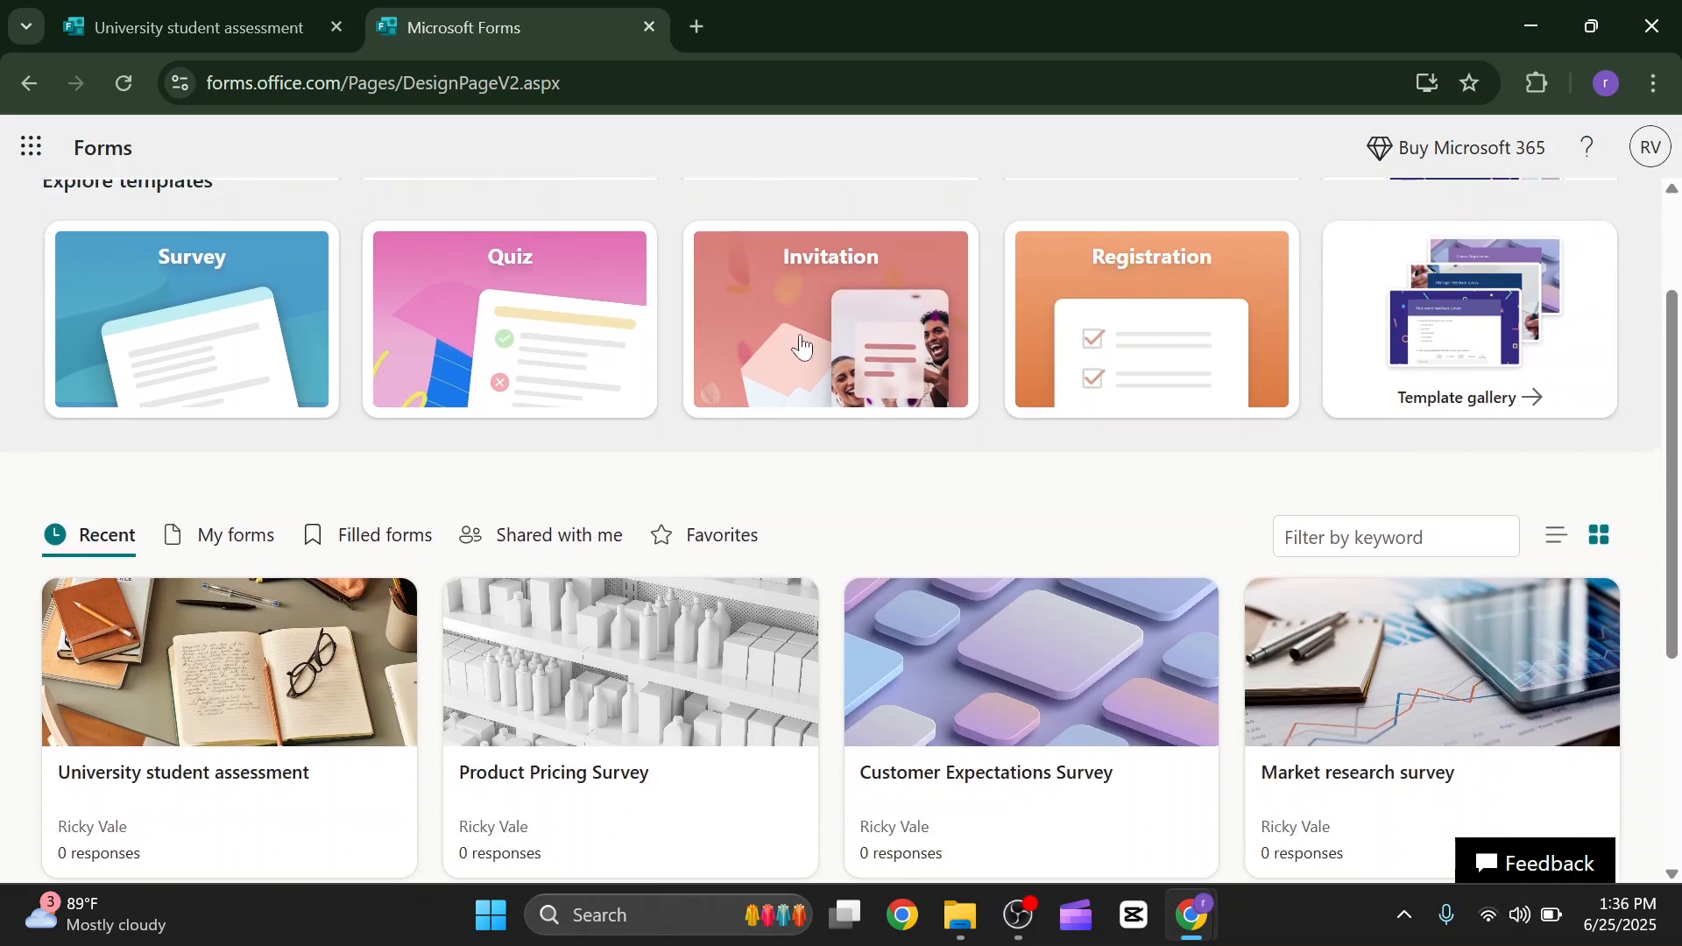
pyautogui.scroll(2, 683, 346)
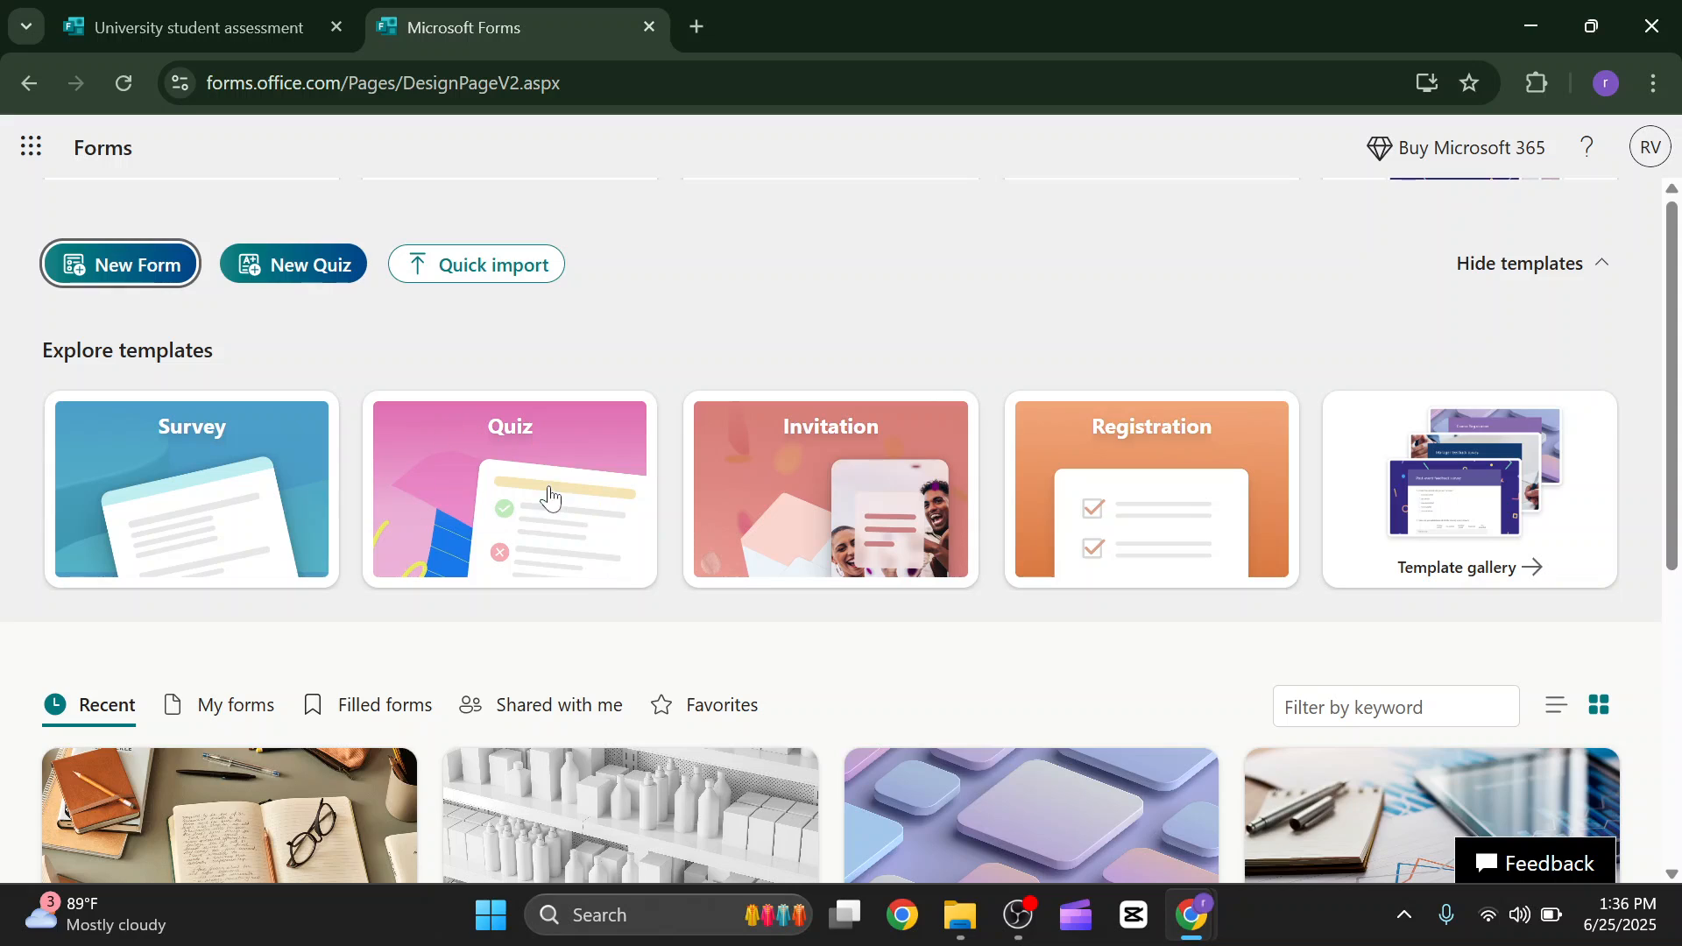
pyautogui.click(460, 501)
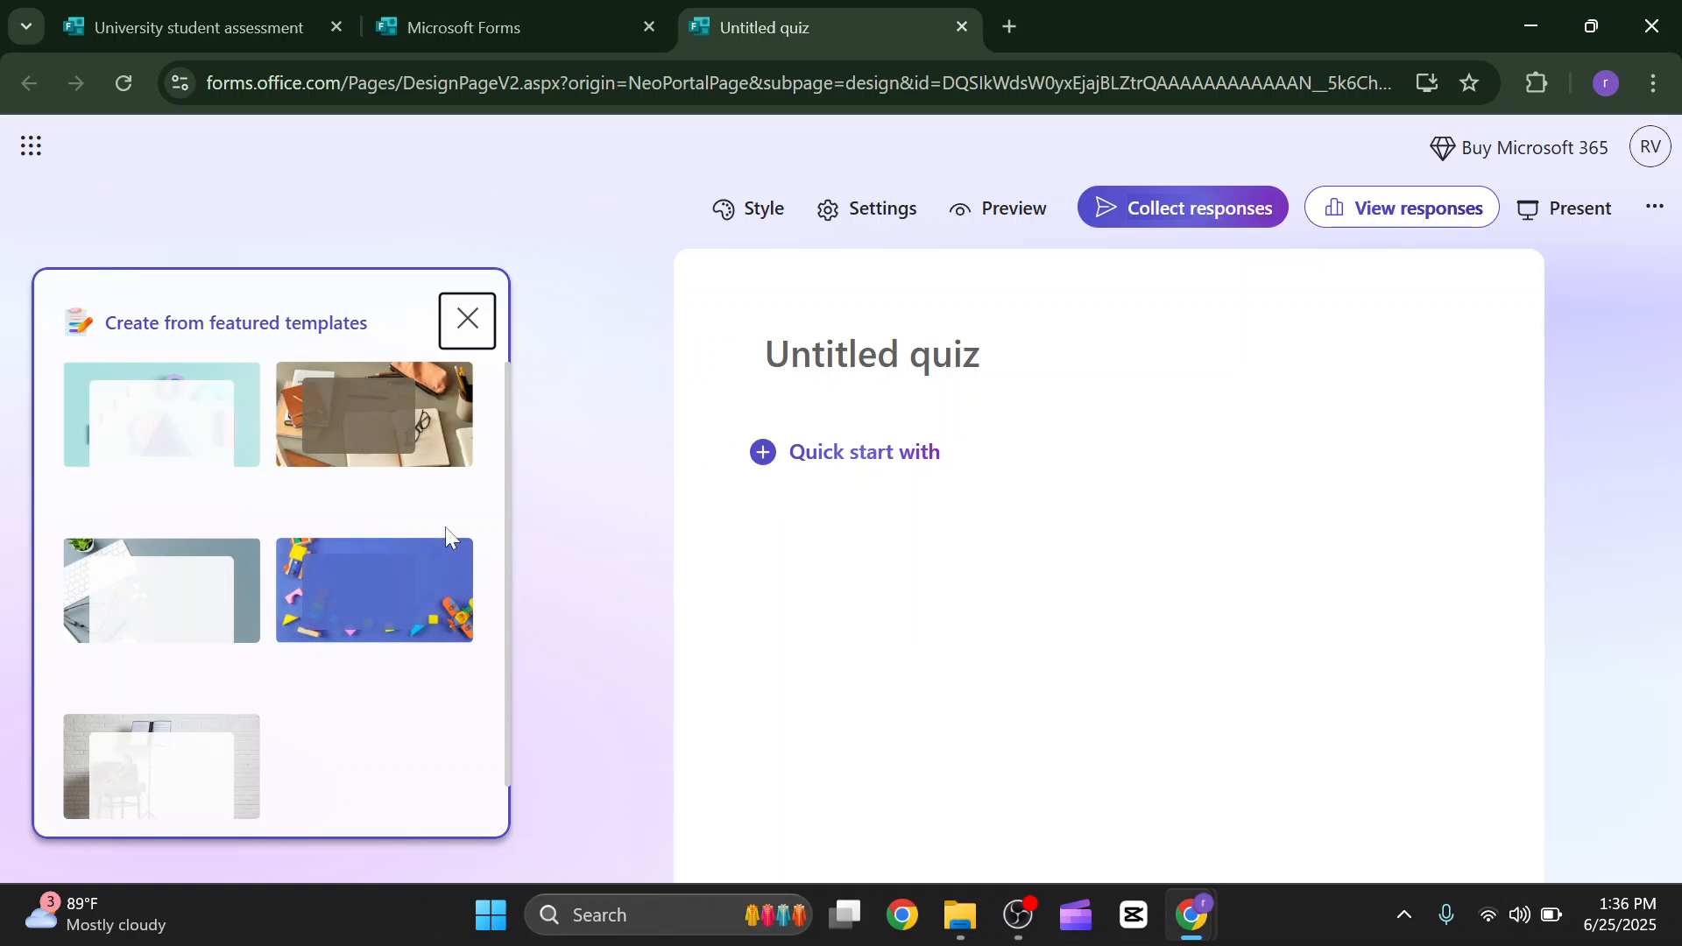
pyautogui.click(389, 599)
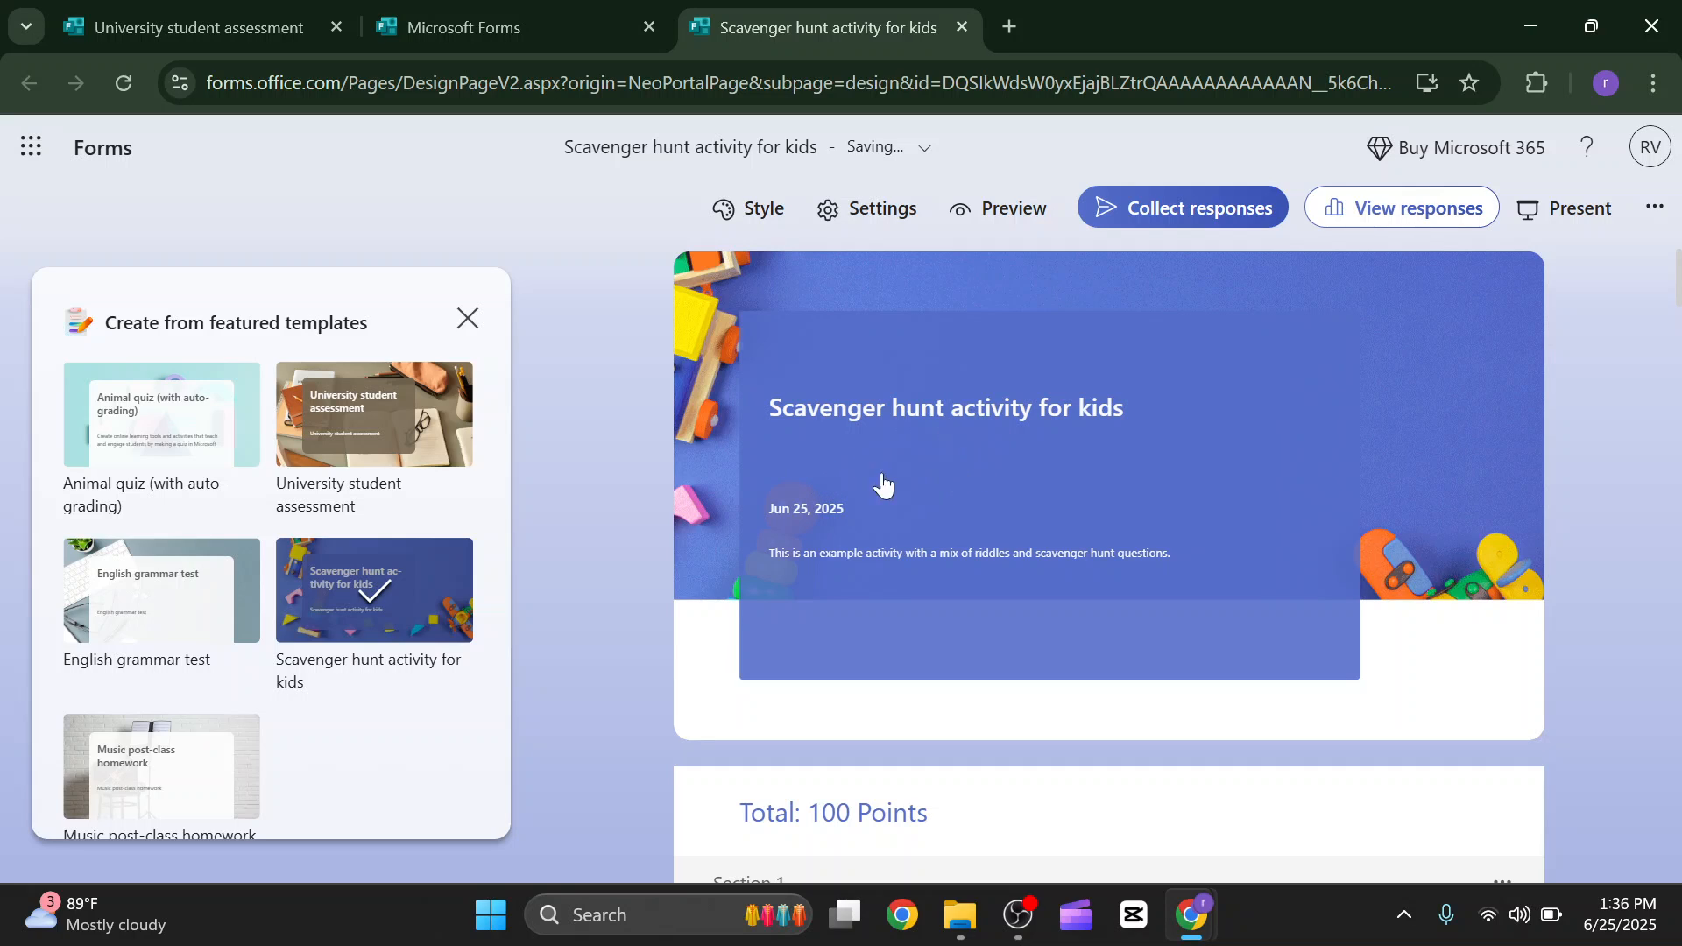
# Examine the quiz header and the questions in the Student information section.
pyautogui.scroll(-2, 720, 469)
pyautogui.scroll(2, 720, 469)
pyautogui.scroll(-2, 1094, 621)
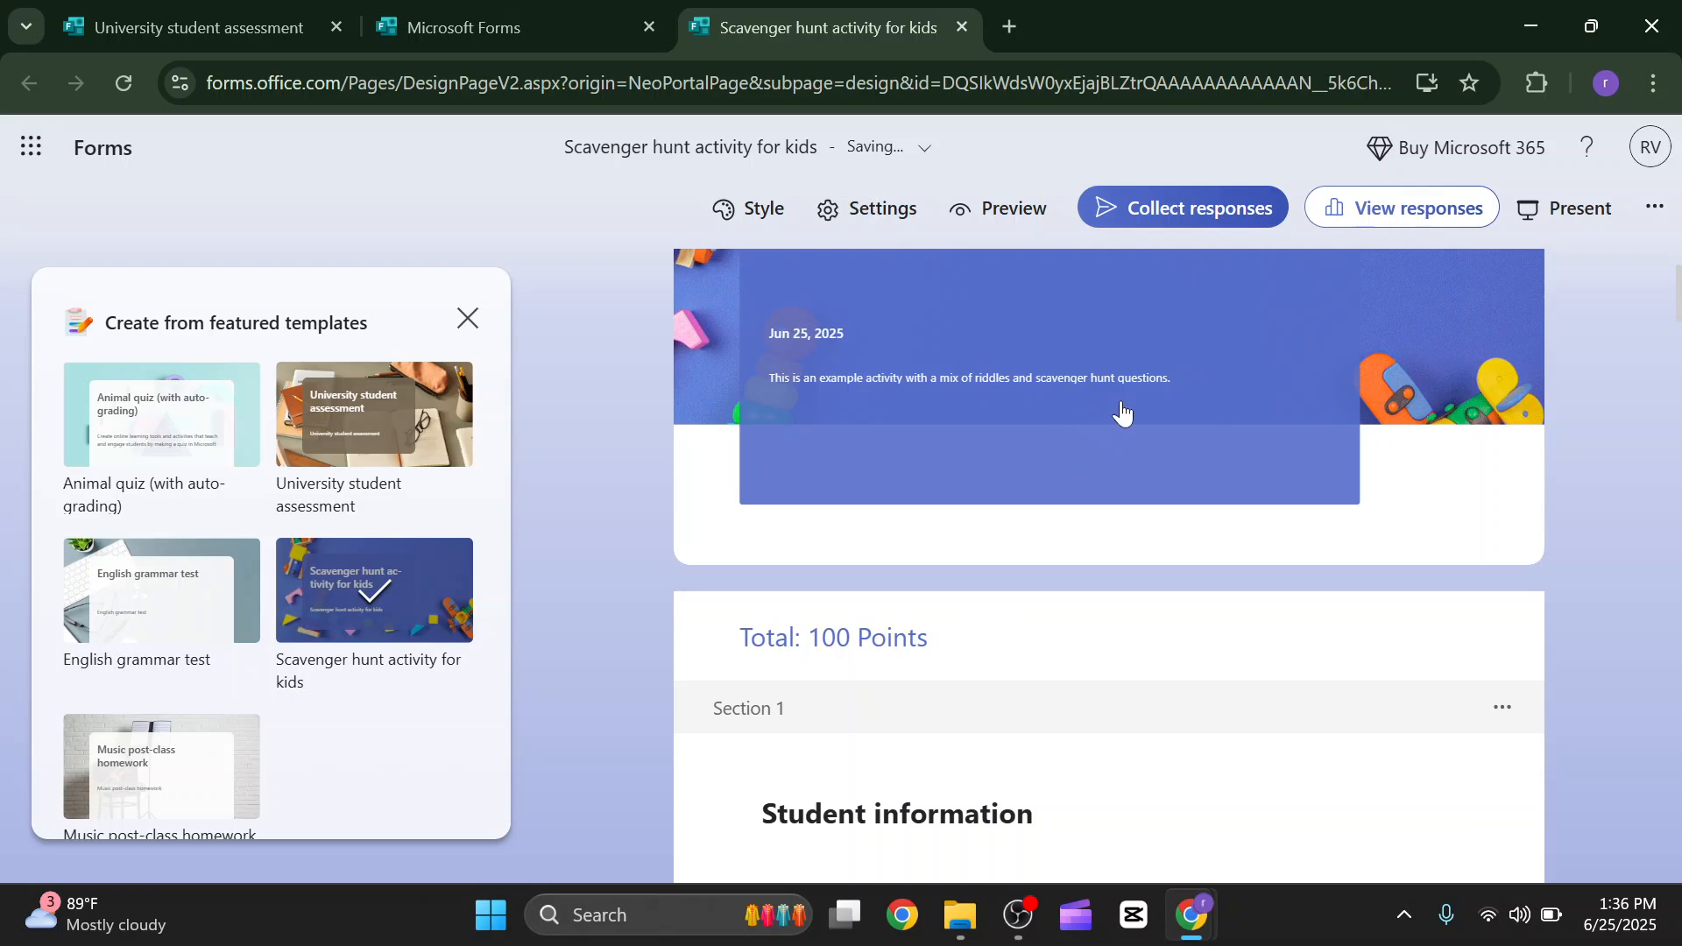
pyautogui.scroll(-4, 1122, 412)
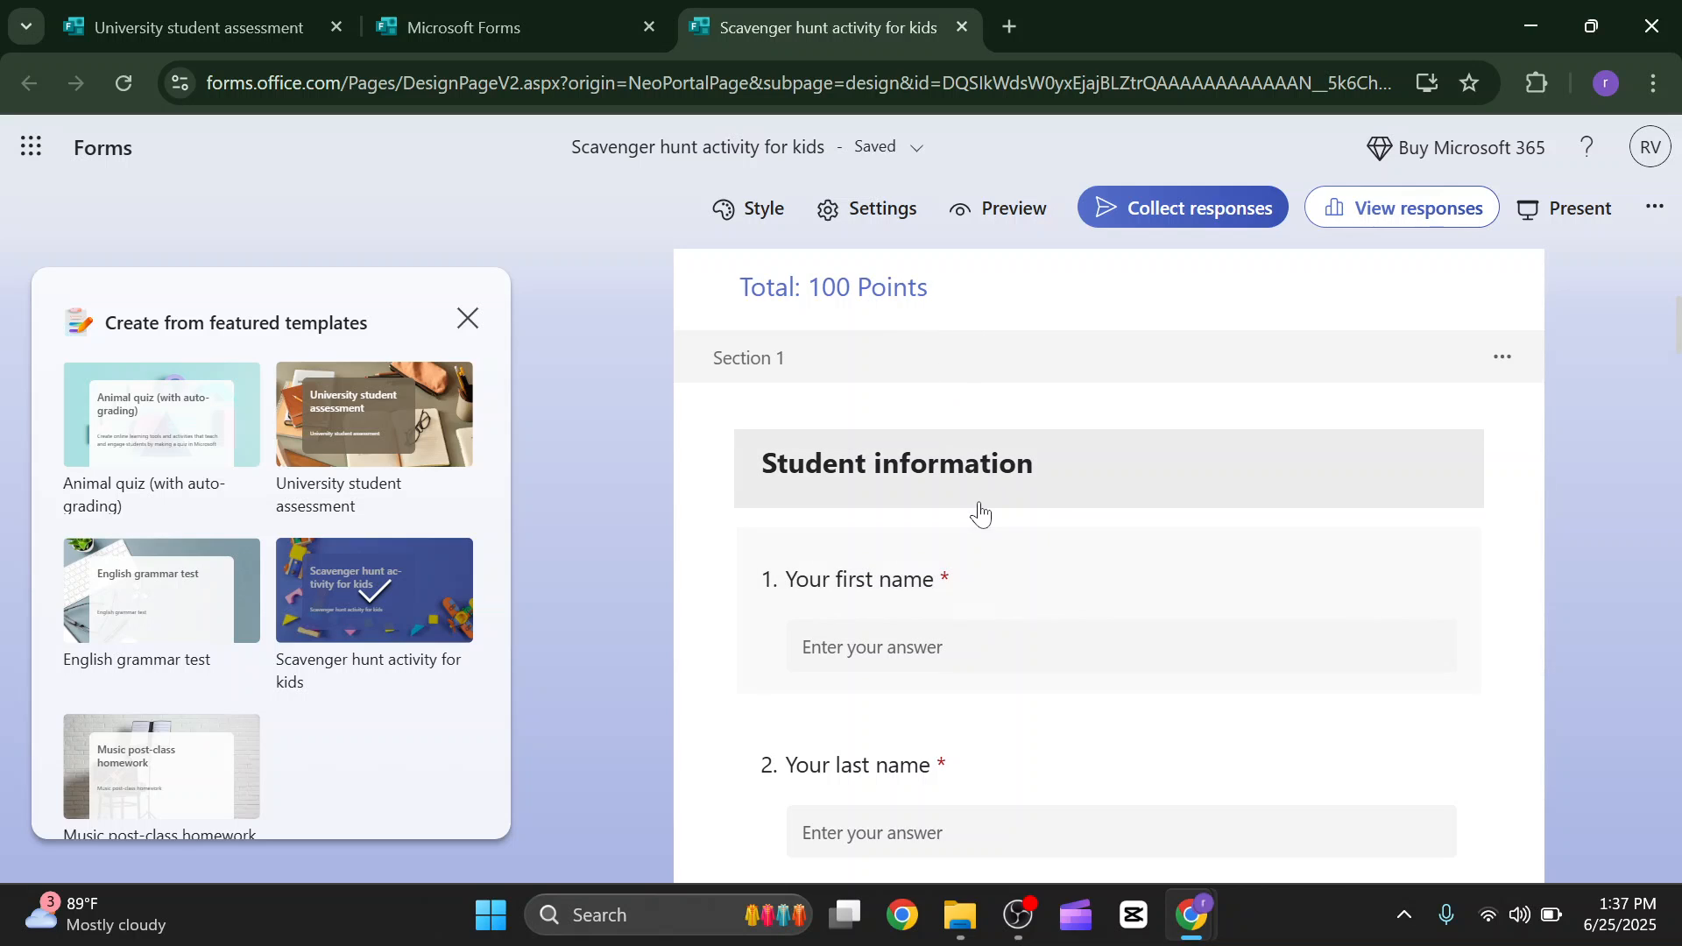
pyautogui.scroll(-2, 972, 512)
pyautogui.scroll(-4, 970, 519)
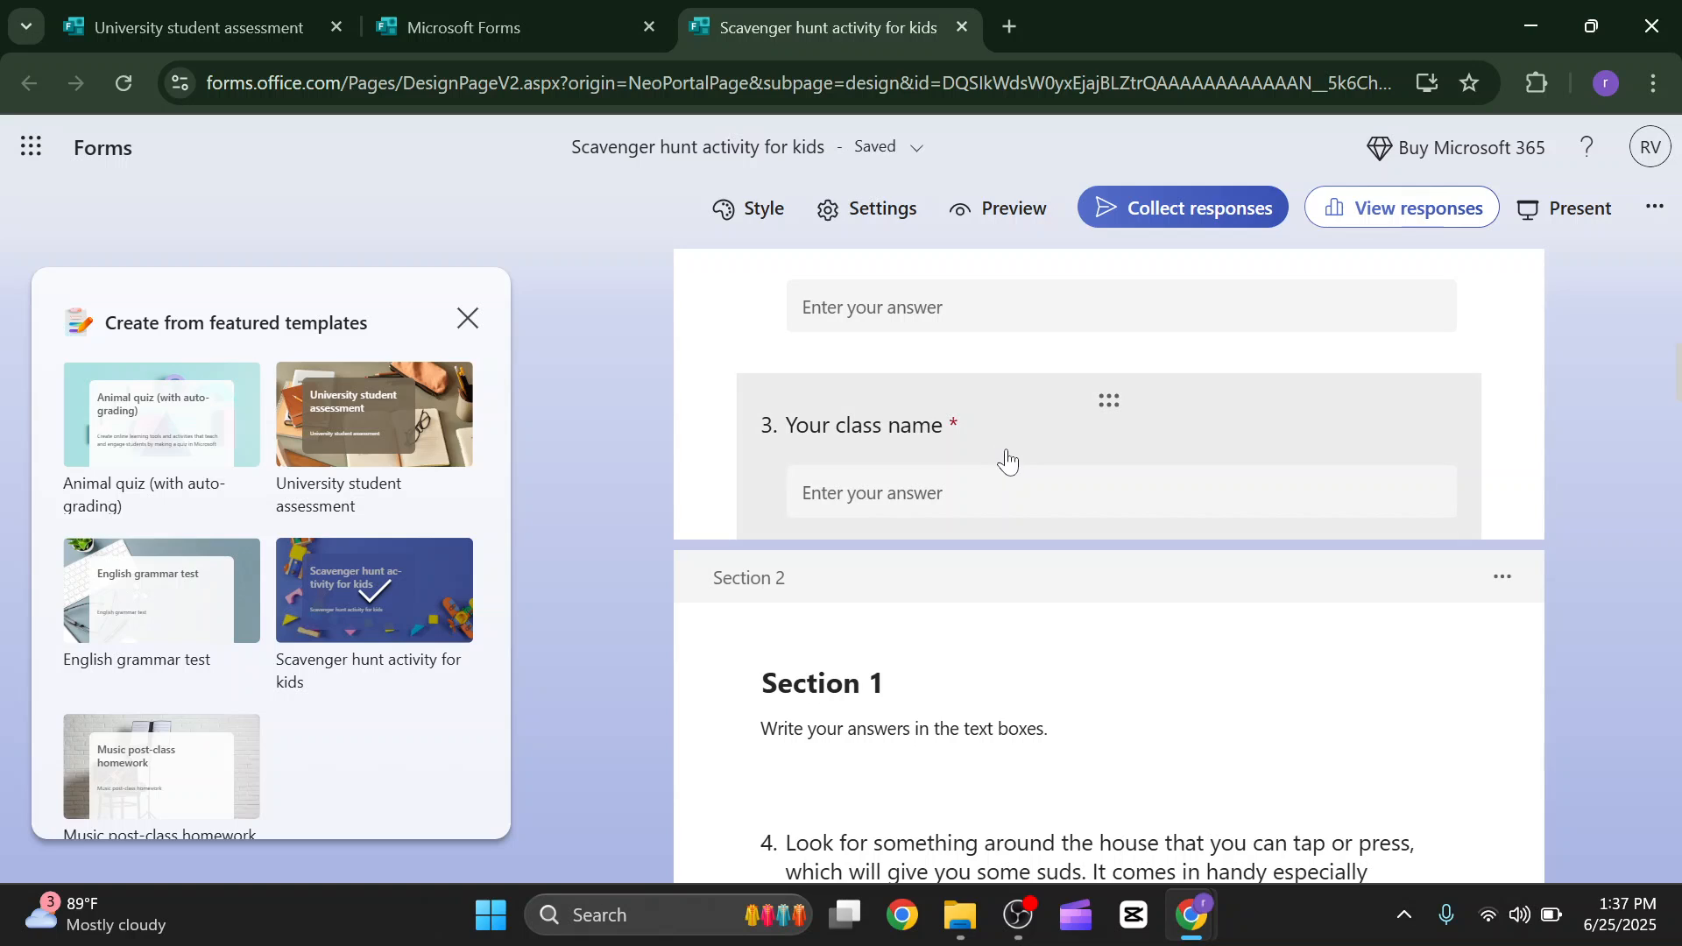
pyautogui.scroll(3, 1047, 469)
pyautogui.scroll(3, 1156, 544)
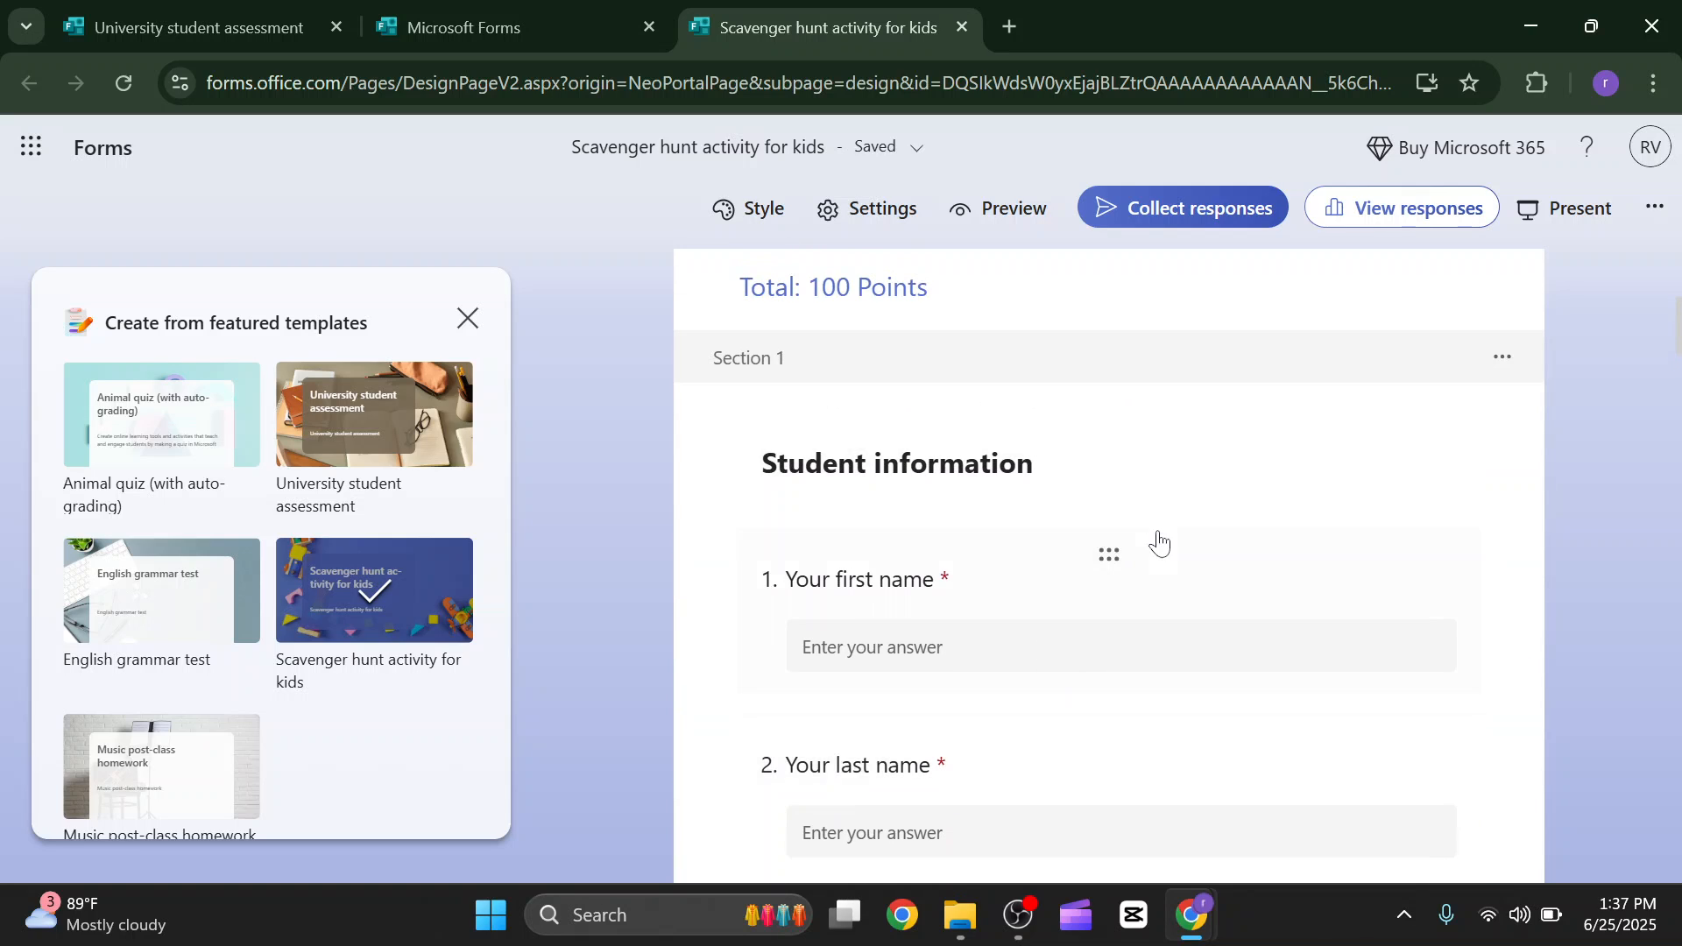
# Open the "Your first name" and "Your last name" questions to inspect their answer, points and required settings.
pyautogui.click(1159, 565)
pyautogui.scroll(-4, 1213, 498)
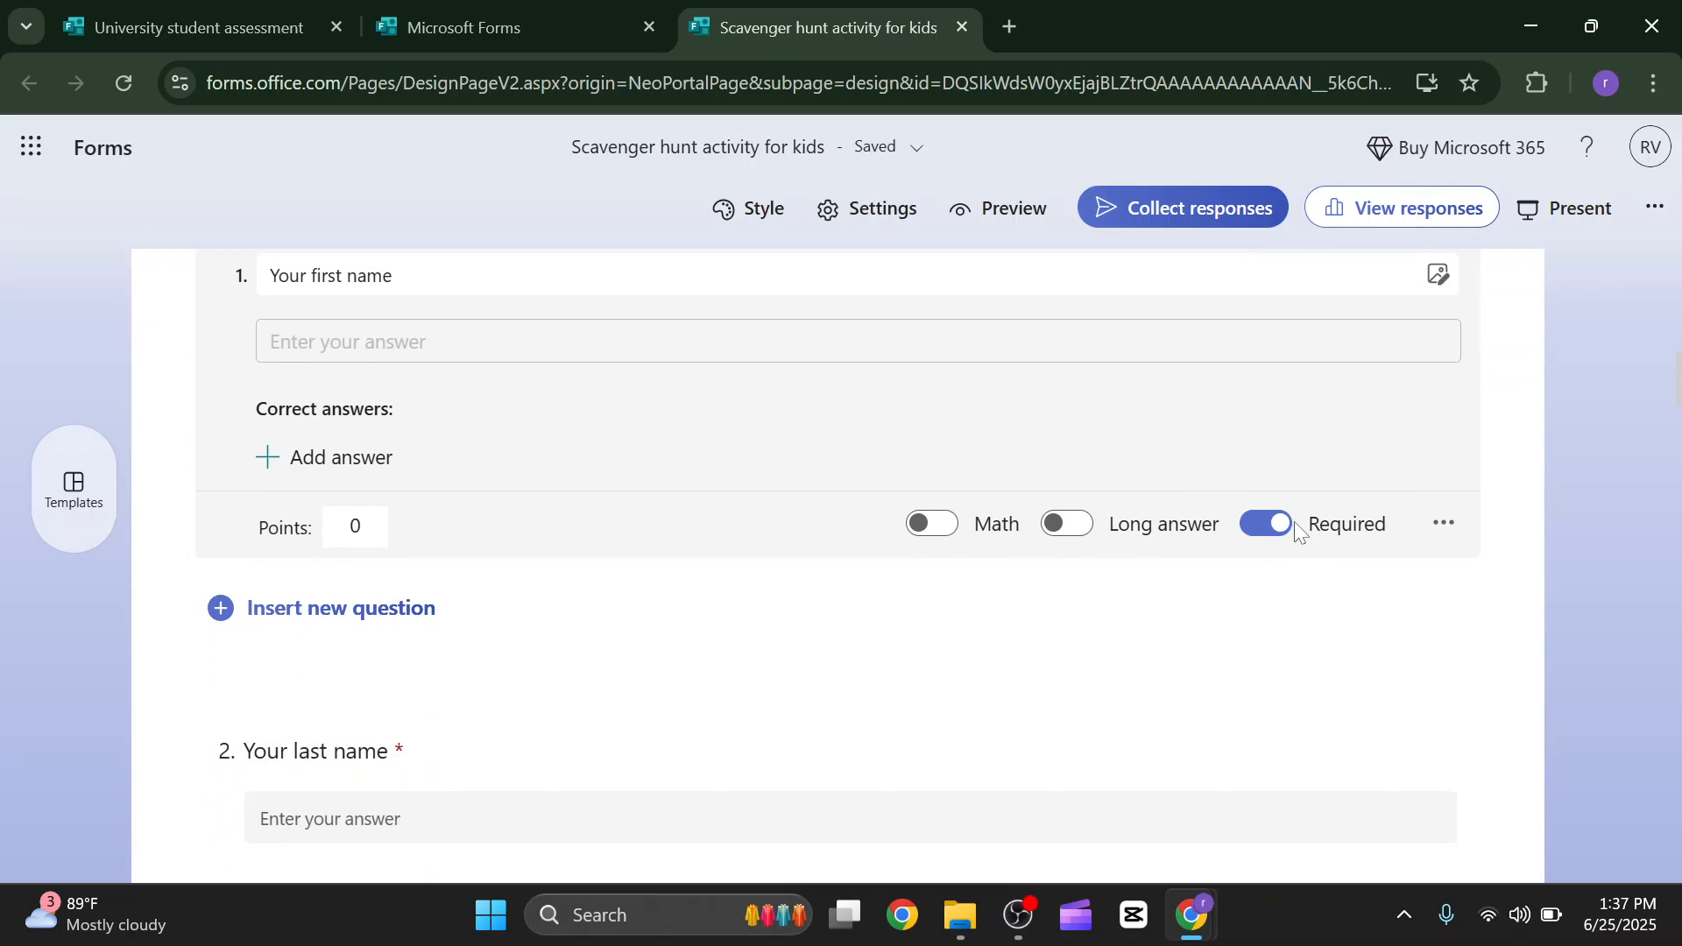
pyautogui.scroll(-4, 1276, 528)
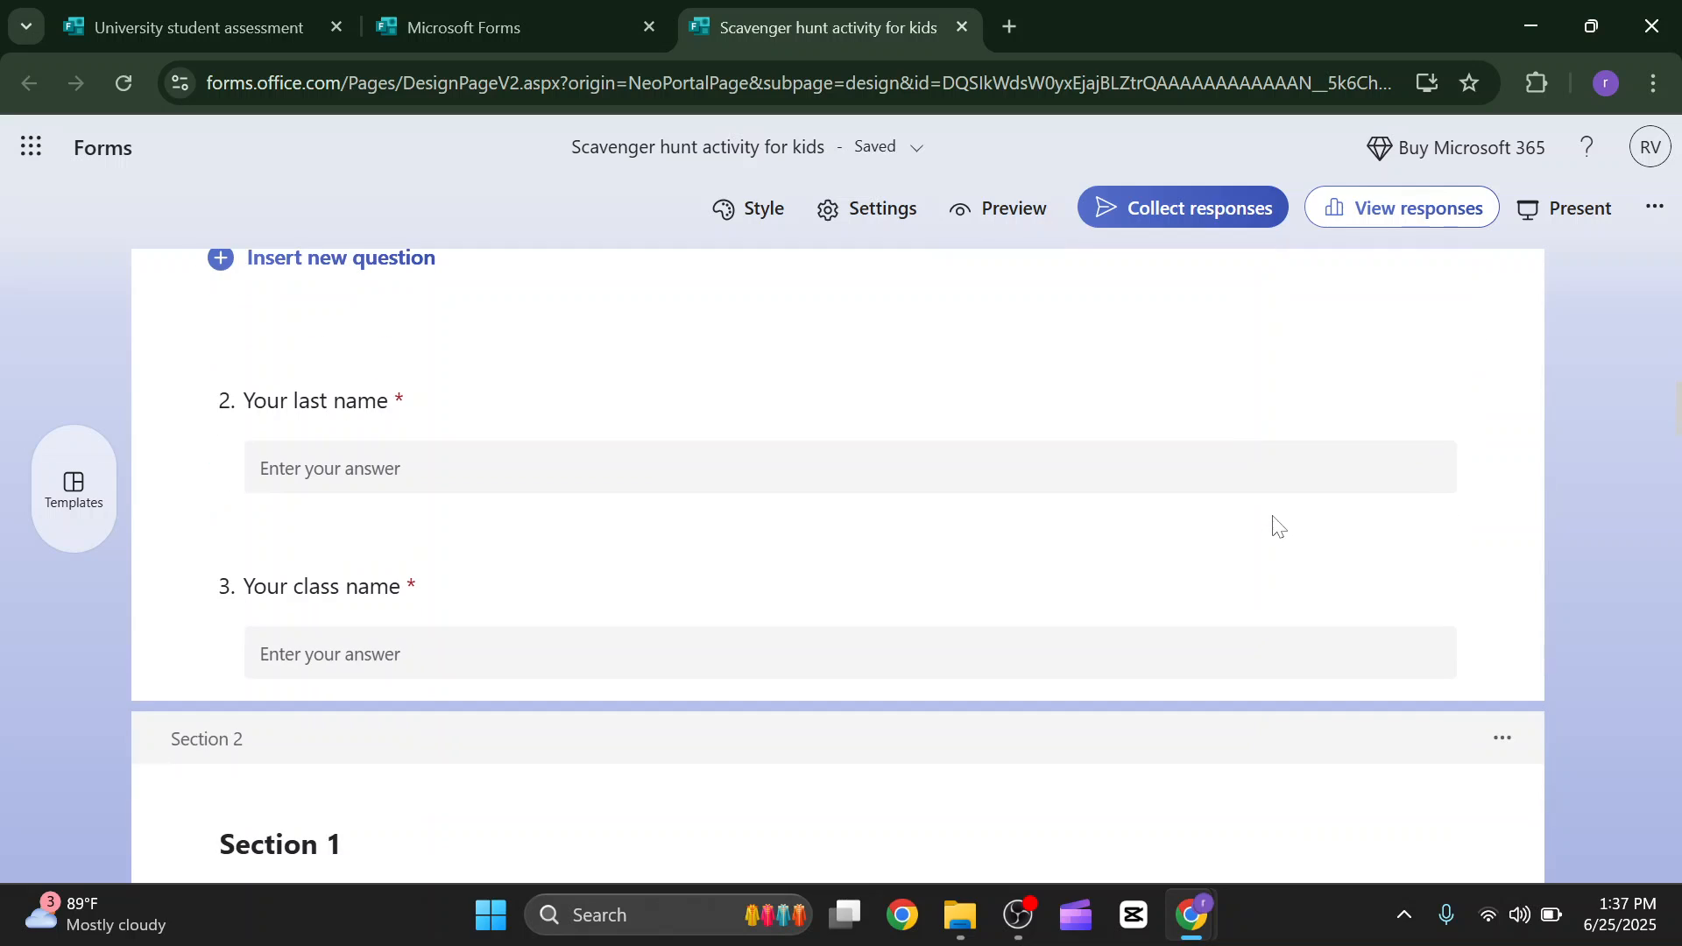
pyautogui.click(1275, 441)
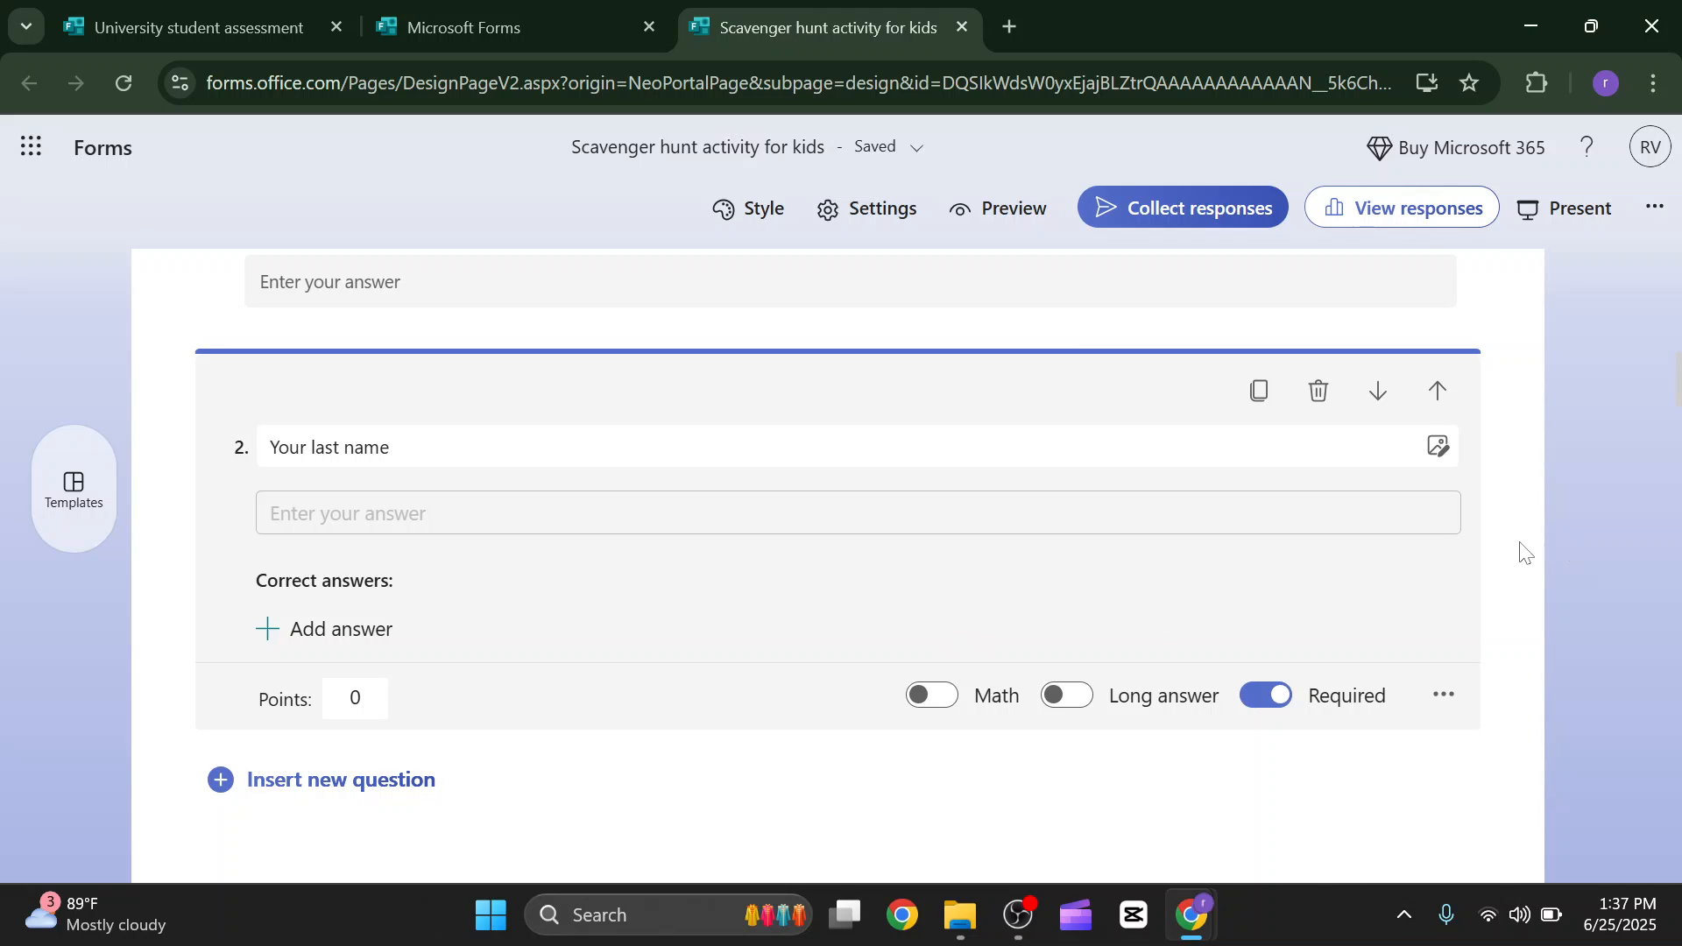
# Open questions 4 and 5 in the text-answer section to inspect their correct answers and points.
pyautogui.scroll(-10, 1524, 551)
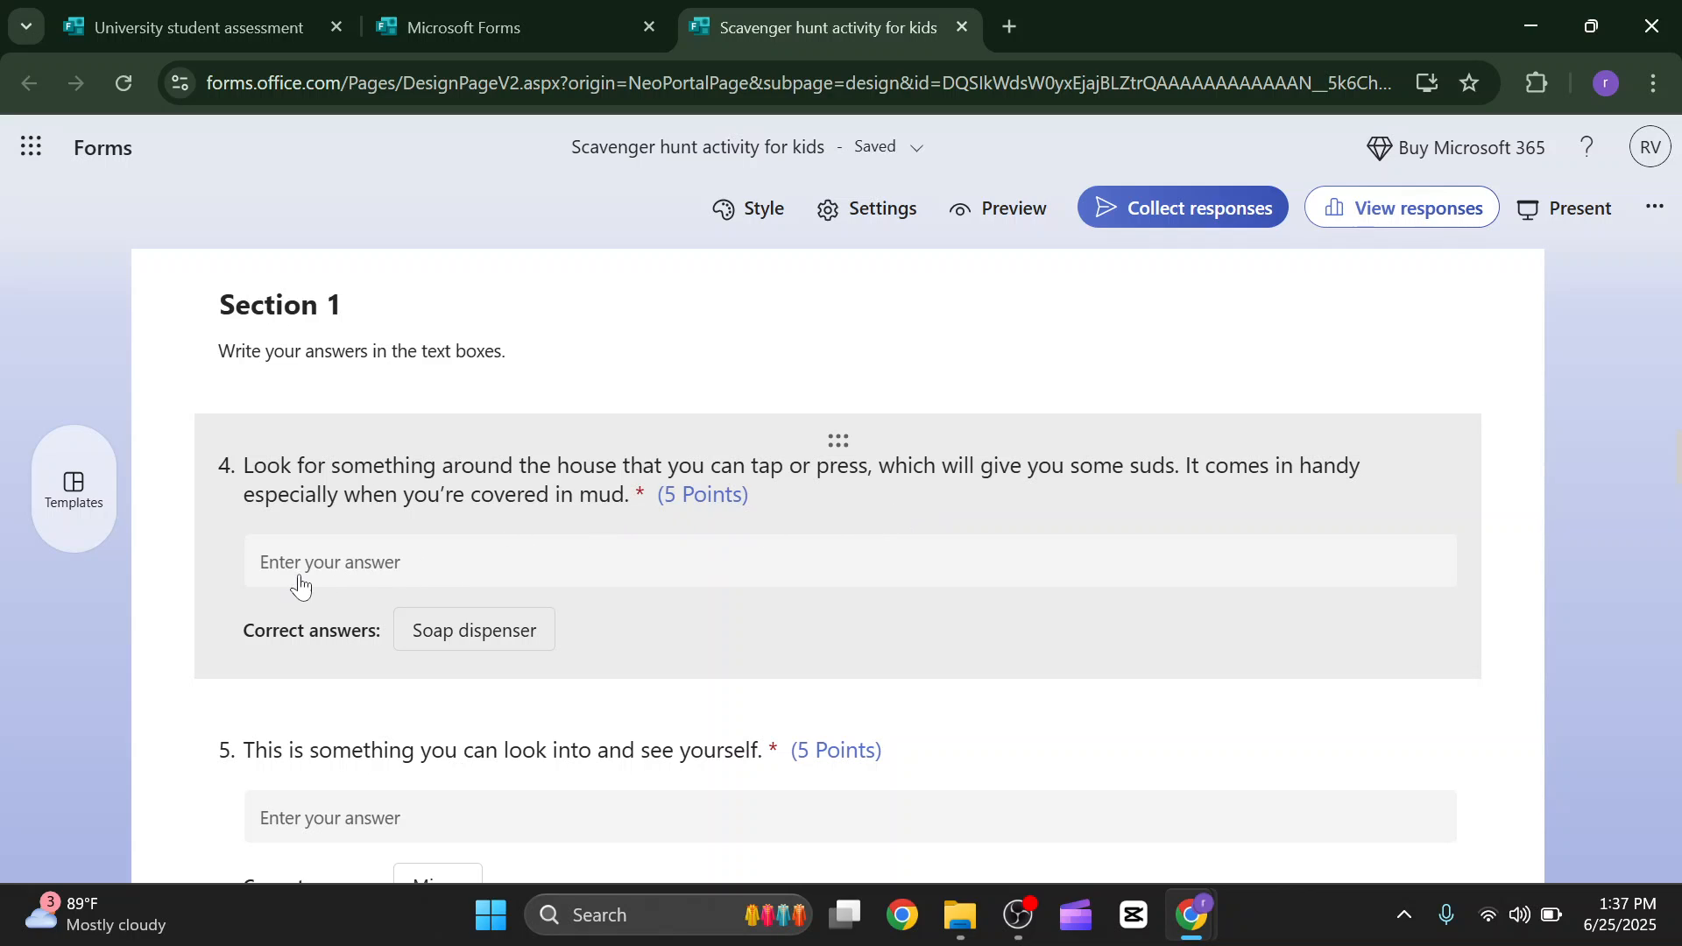
pyautogui.click(873, 508)
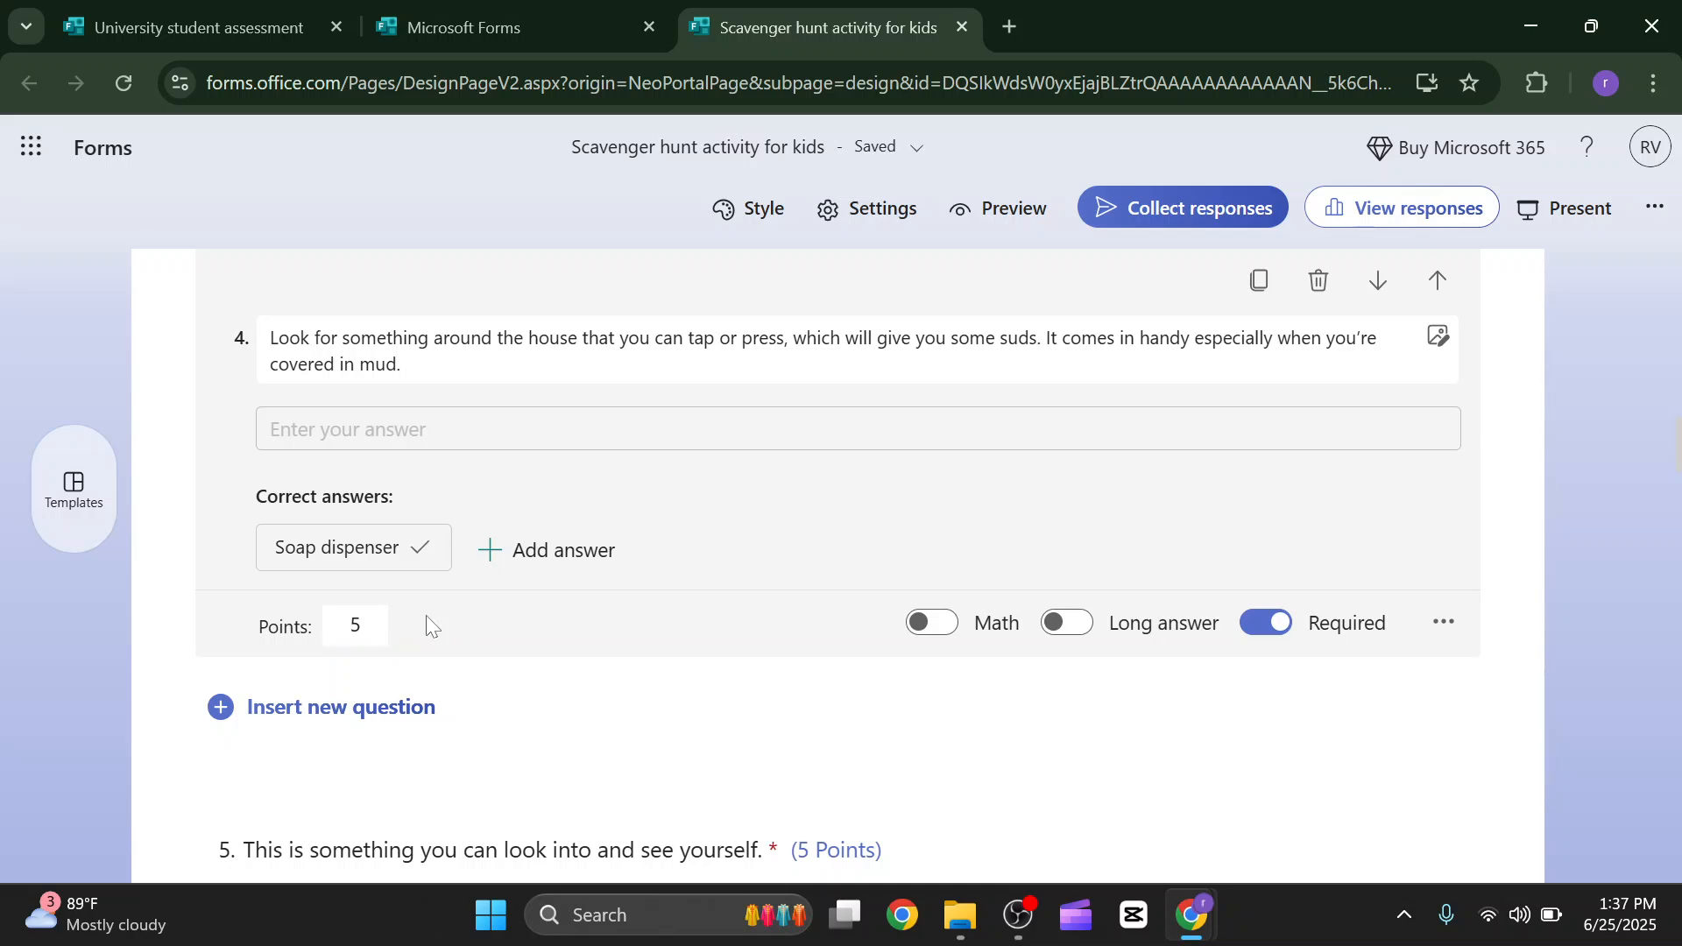
pyautogui.scroll(-4, 426, 615)
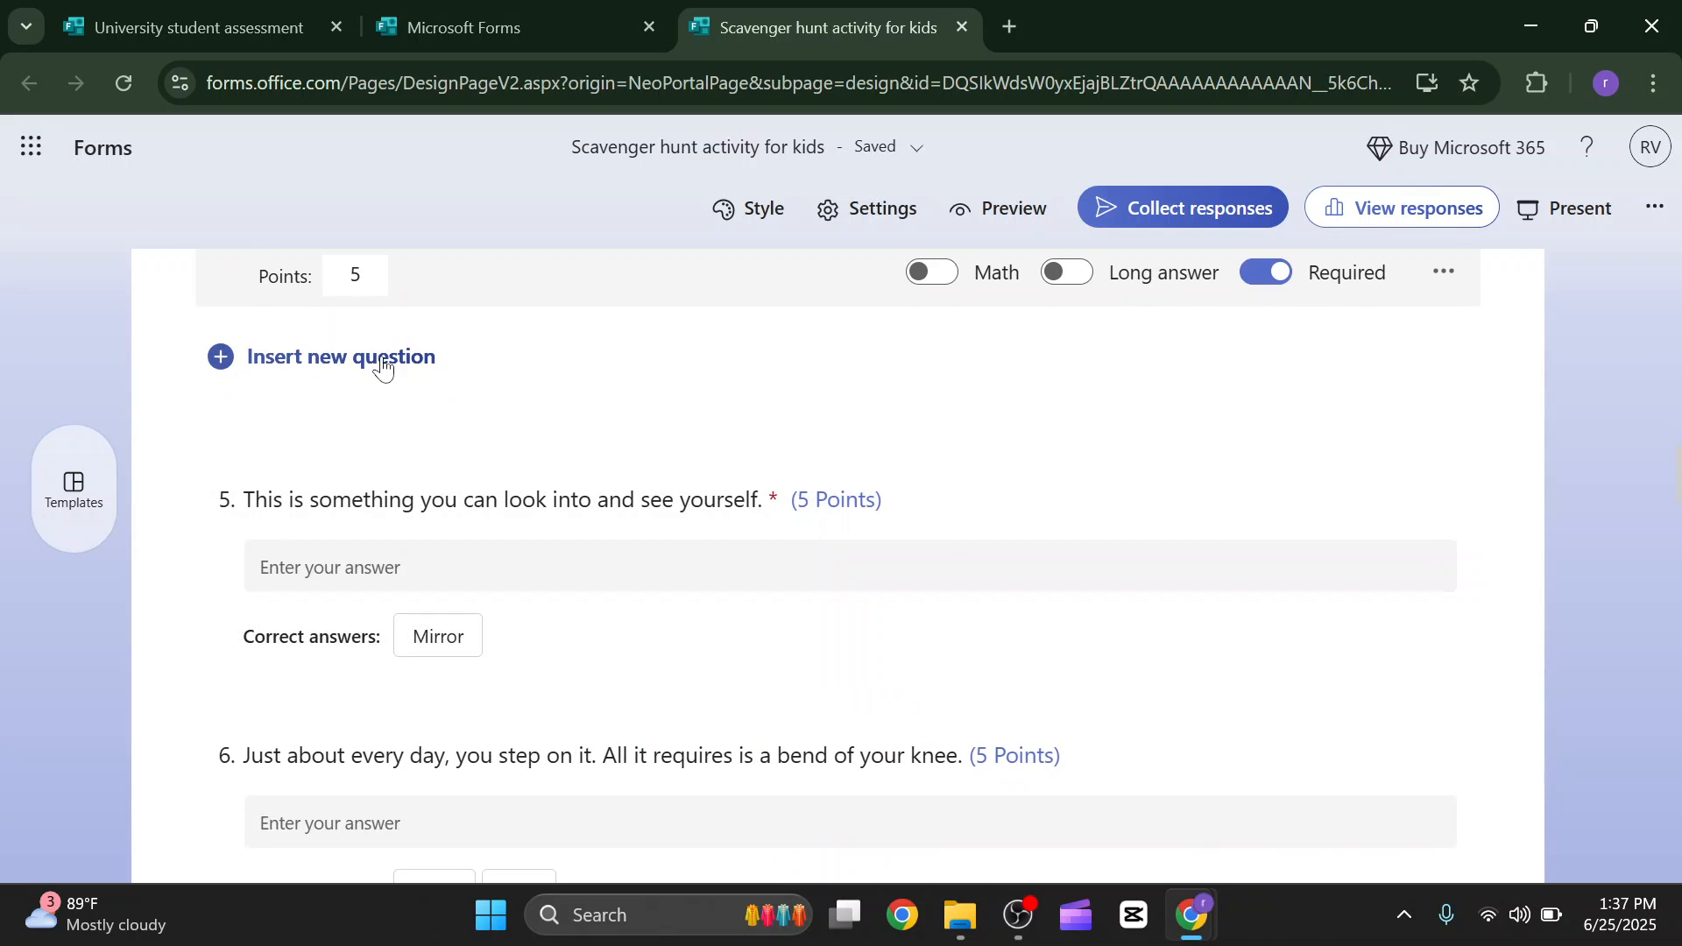
pyautogui.scroll(-2, 357, 515)
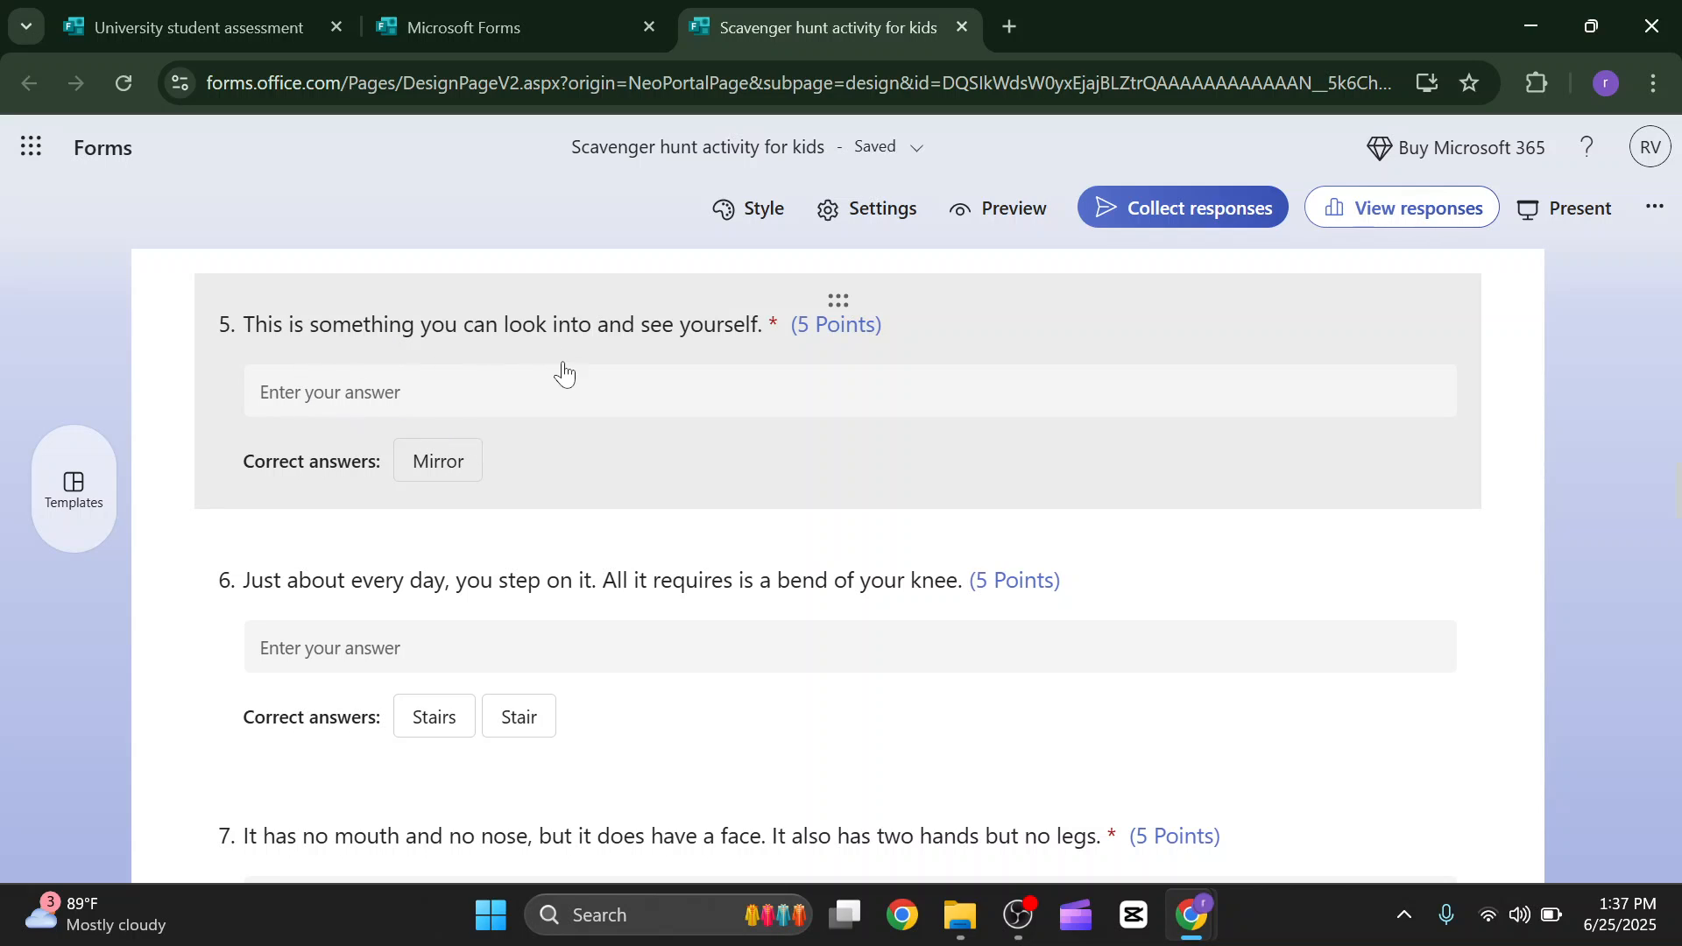
pyautogui.click(731, 429)
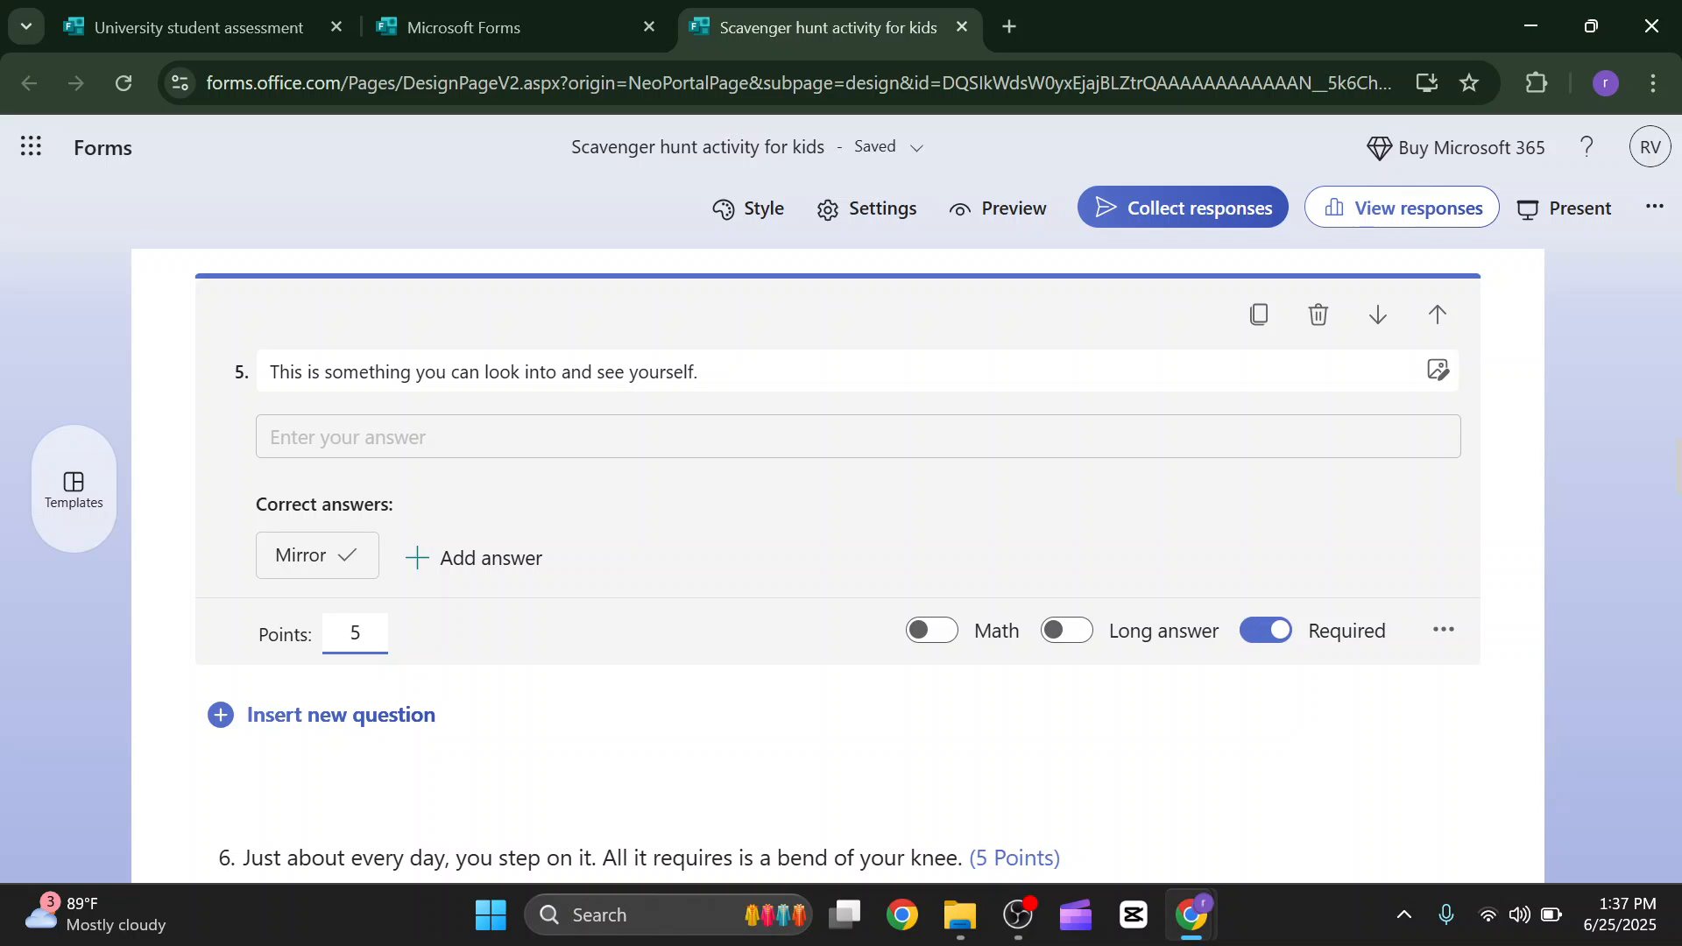
pyautogui.scroll(-10, 758, 486)
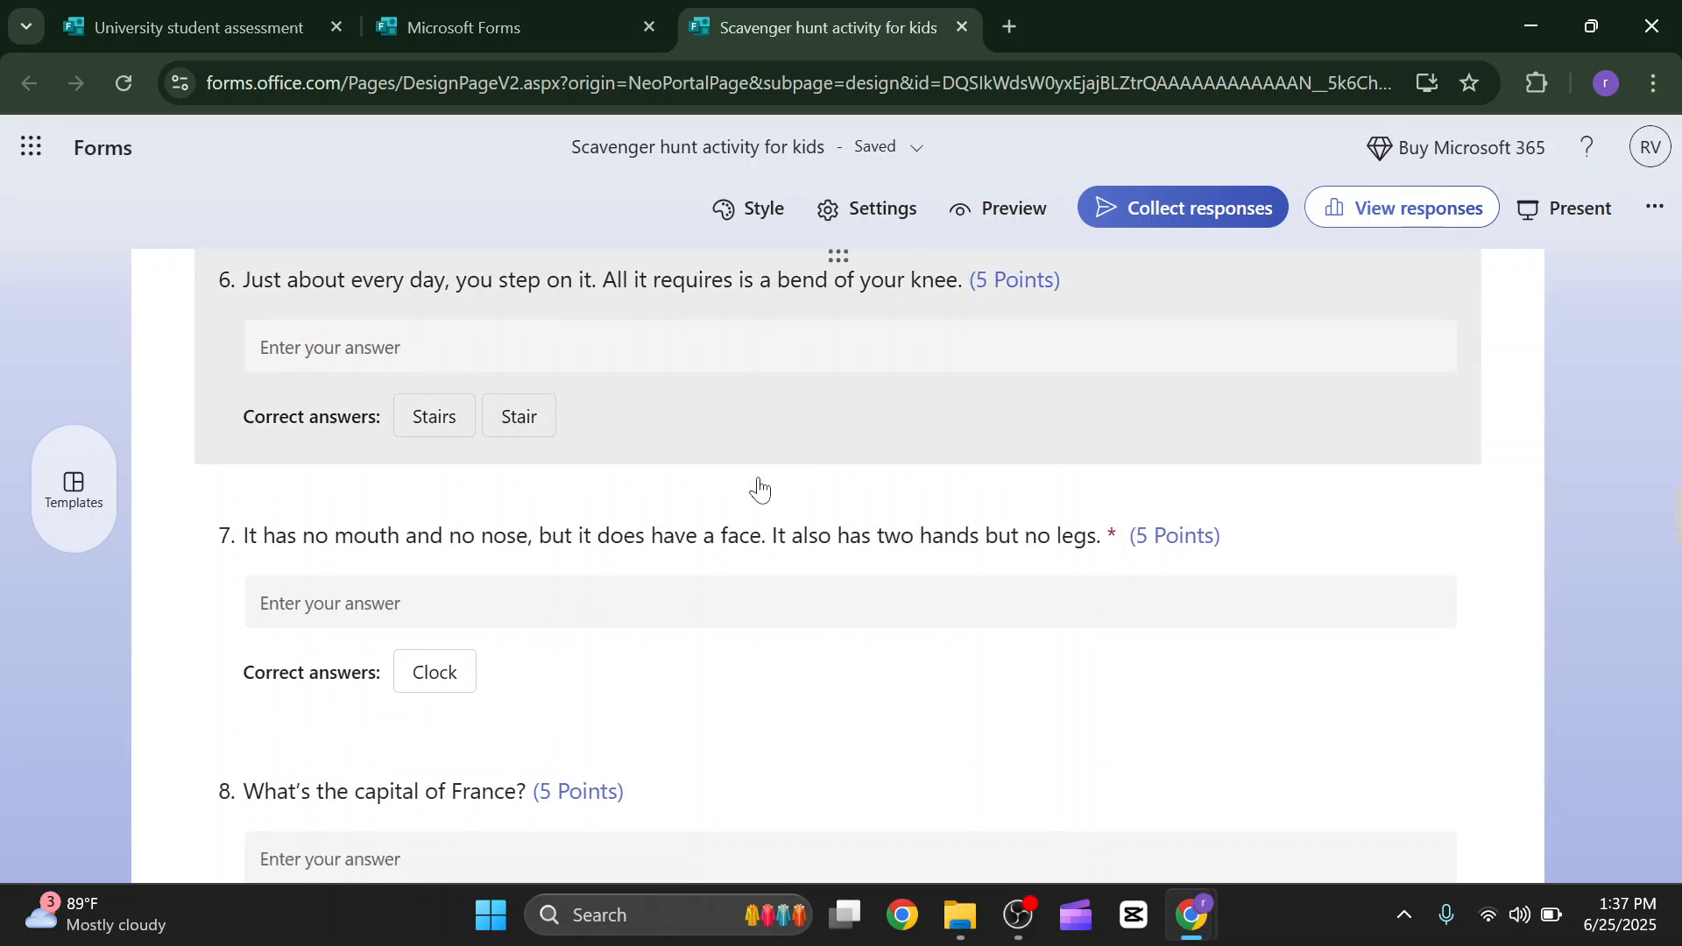
# Review the text questions through number 8, and open multiple-choice question 9 to inspect its options and correct answer.
pyautogui.scroll(-3, 757, 486)
pyautogui.scroll(3, 751, 480)
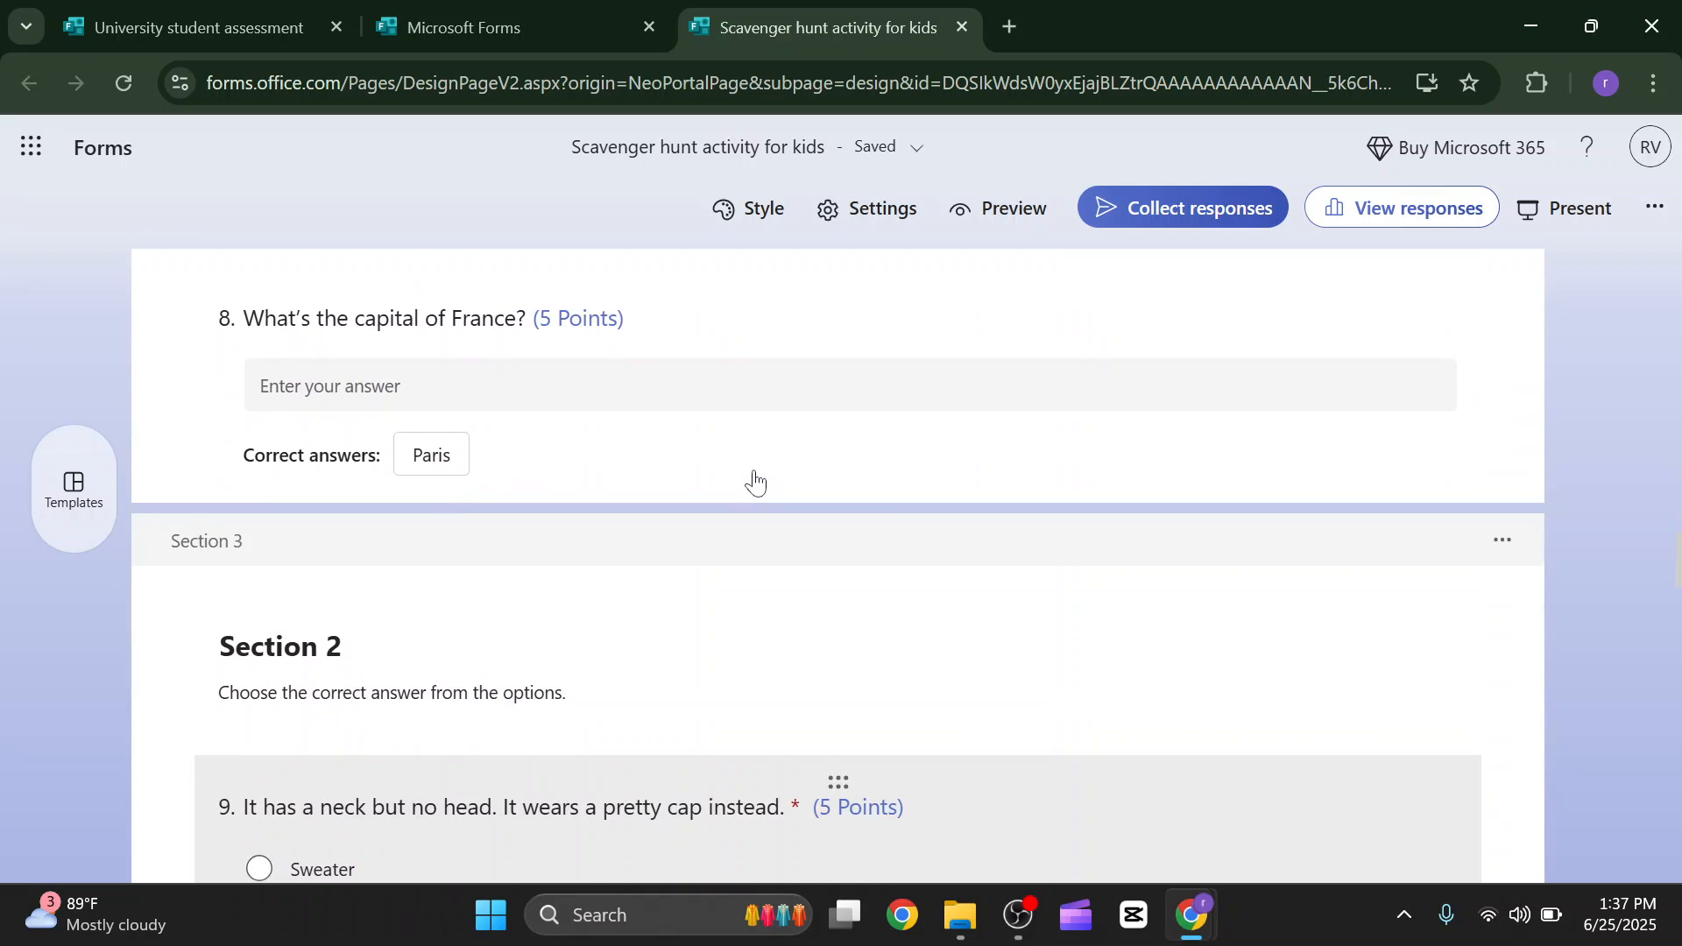
pyautogui.scroll(-2, 706, 470)
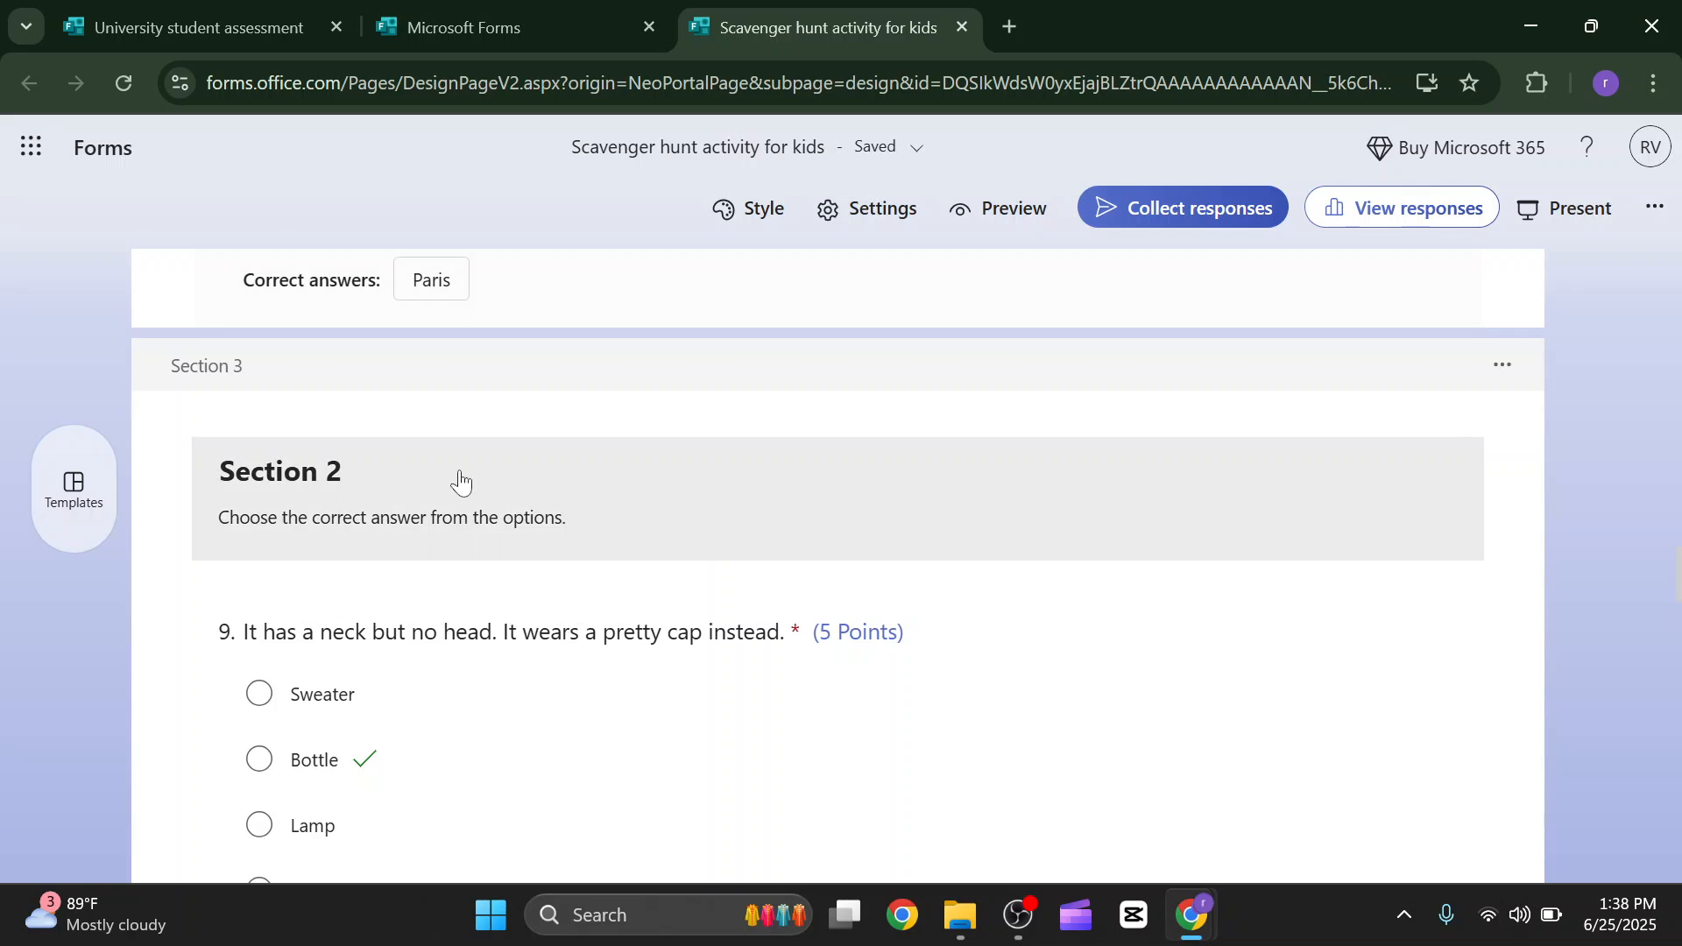
pyautogui.scroll(-2, 429, 511)
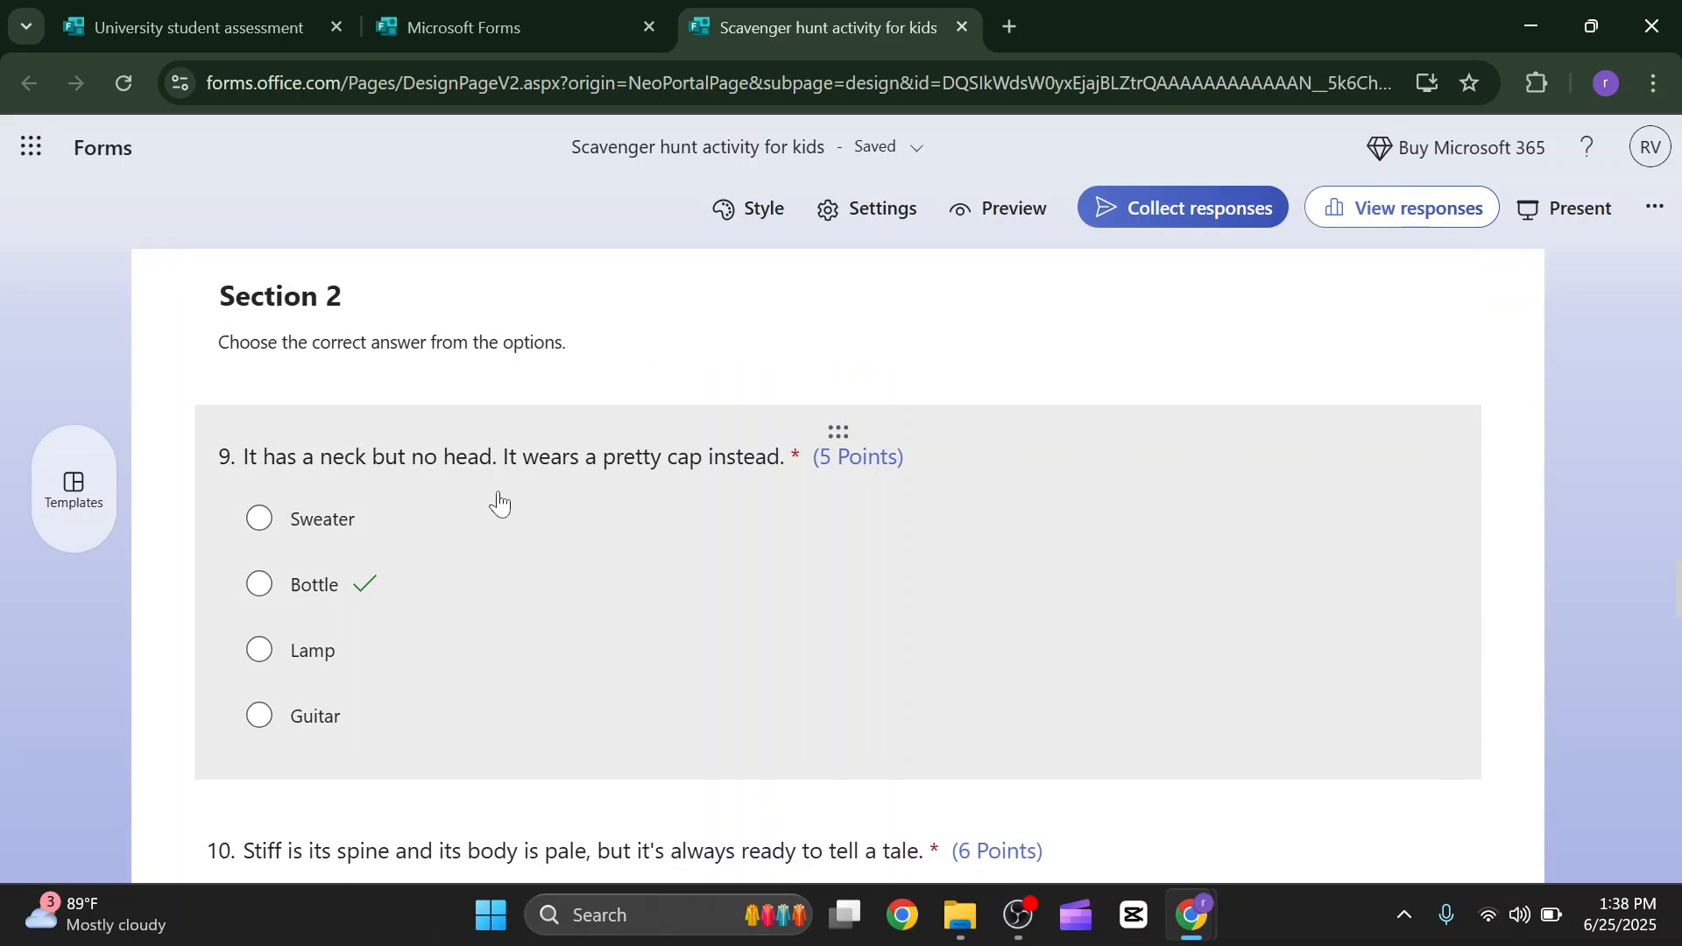
pyautogui.scroll(-2, 561, 480)
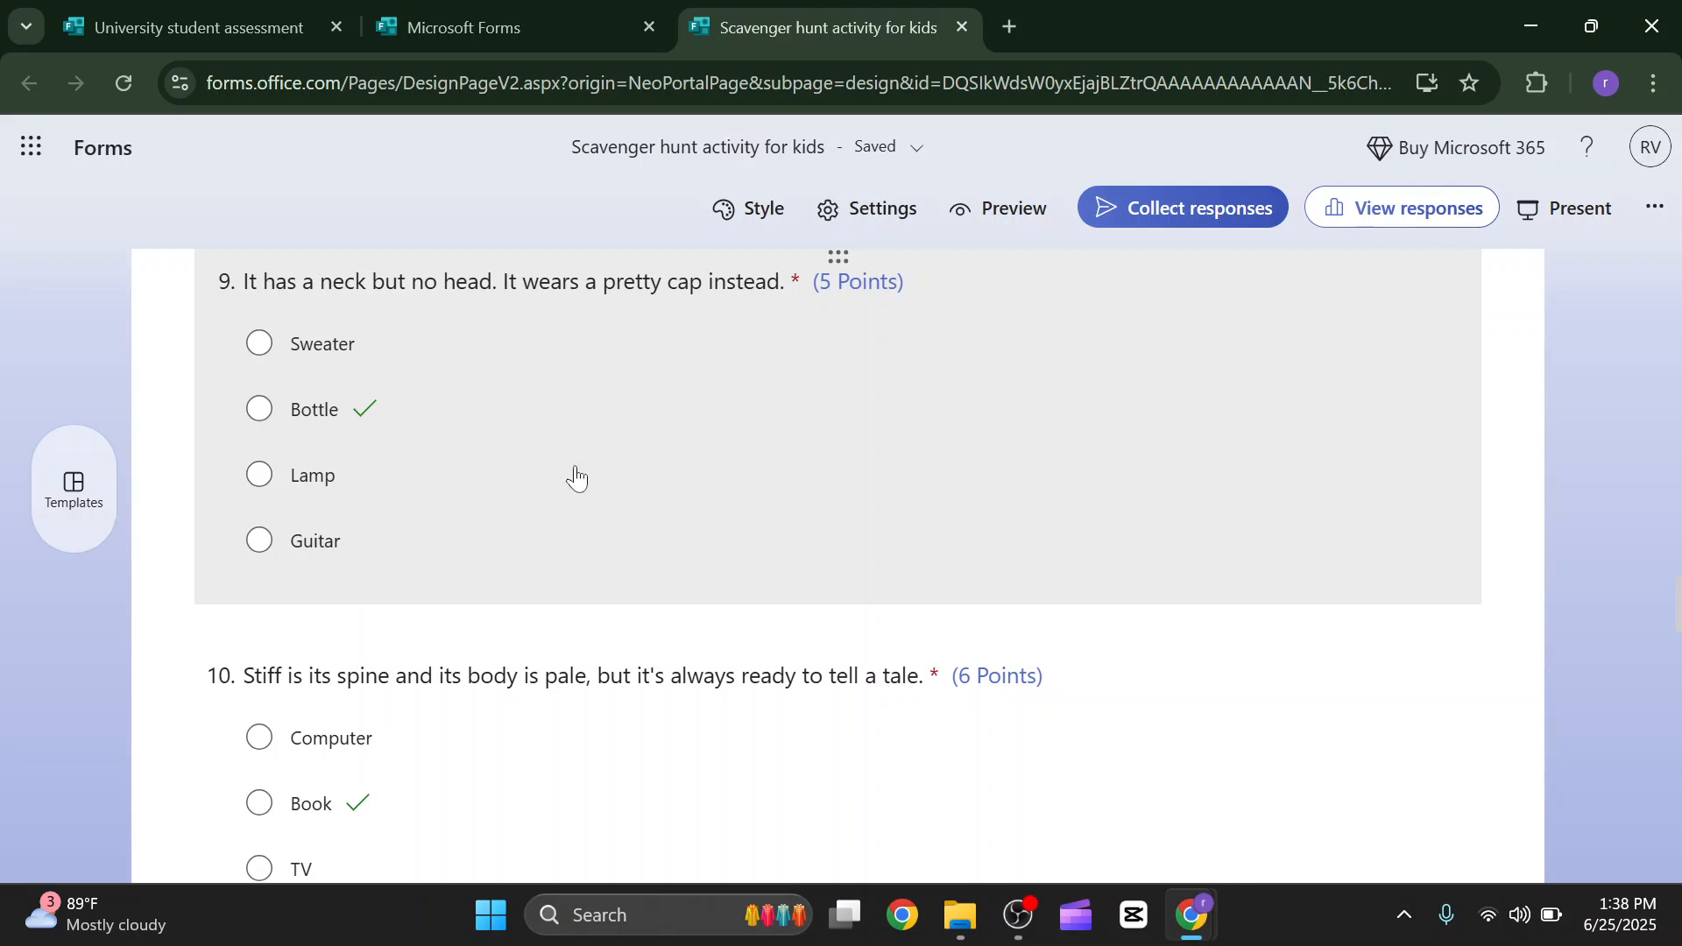
pyautogui.scroll(2, 950, 338)
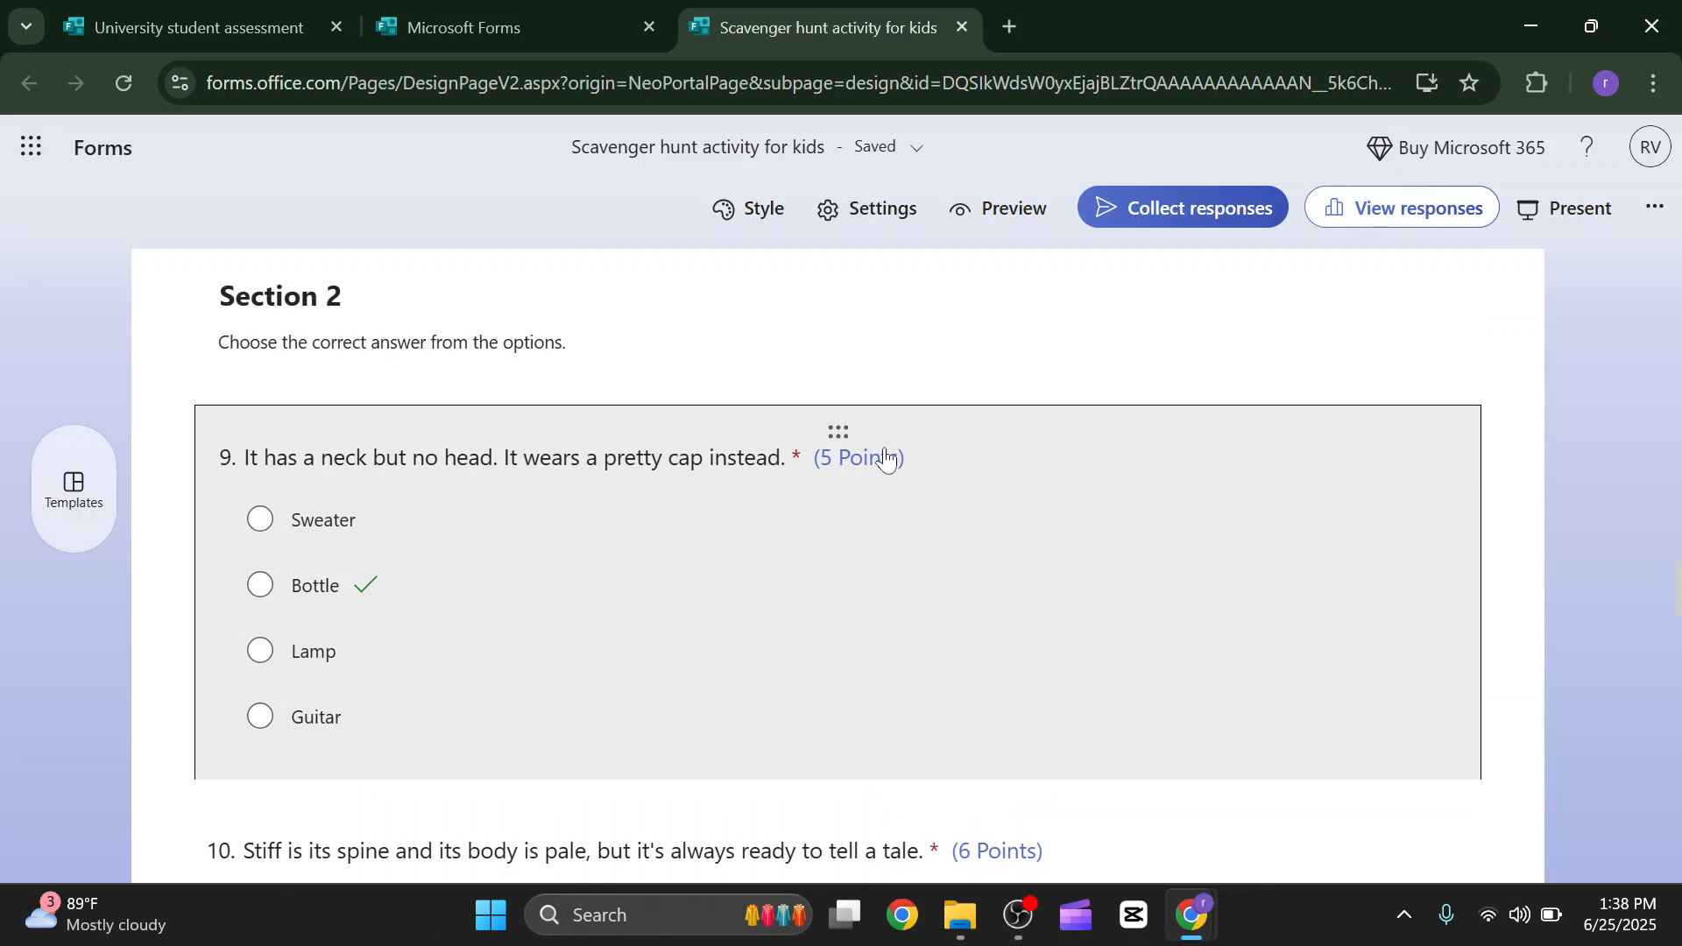
pyautogui.click(755, 474)
pyautogui.scroll(-2, 746, 481)
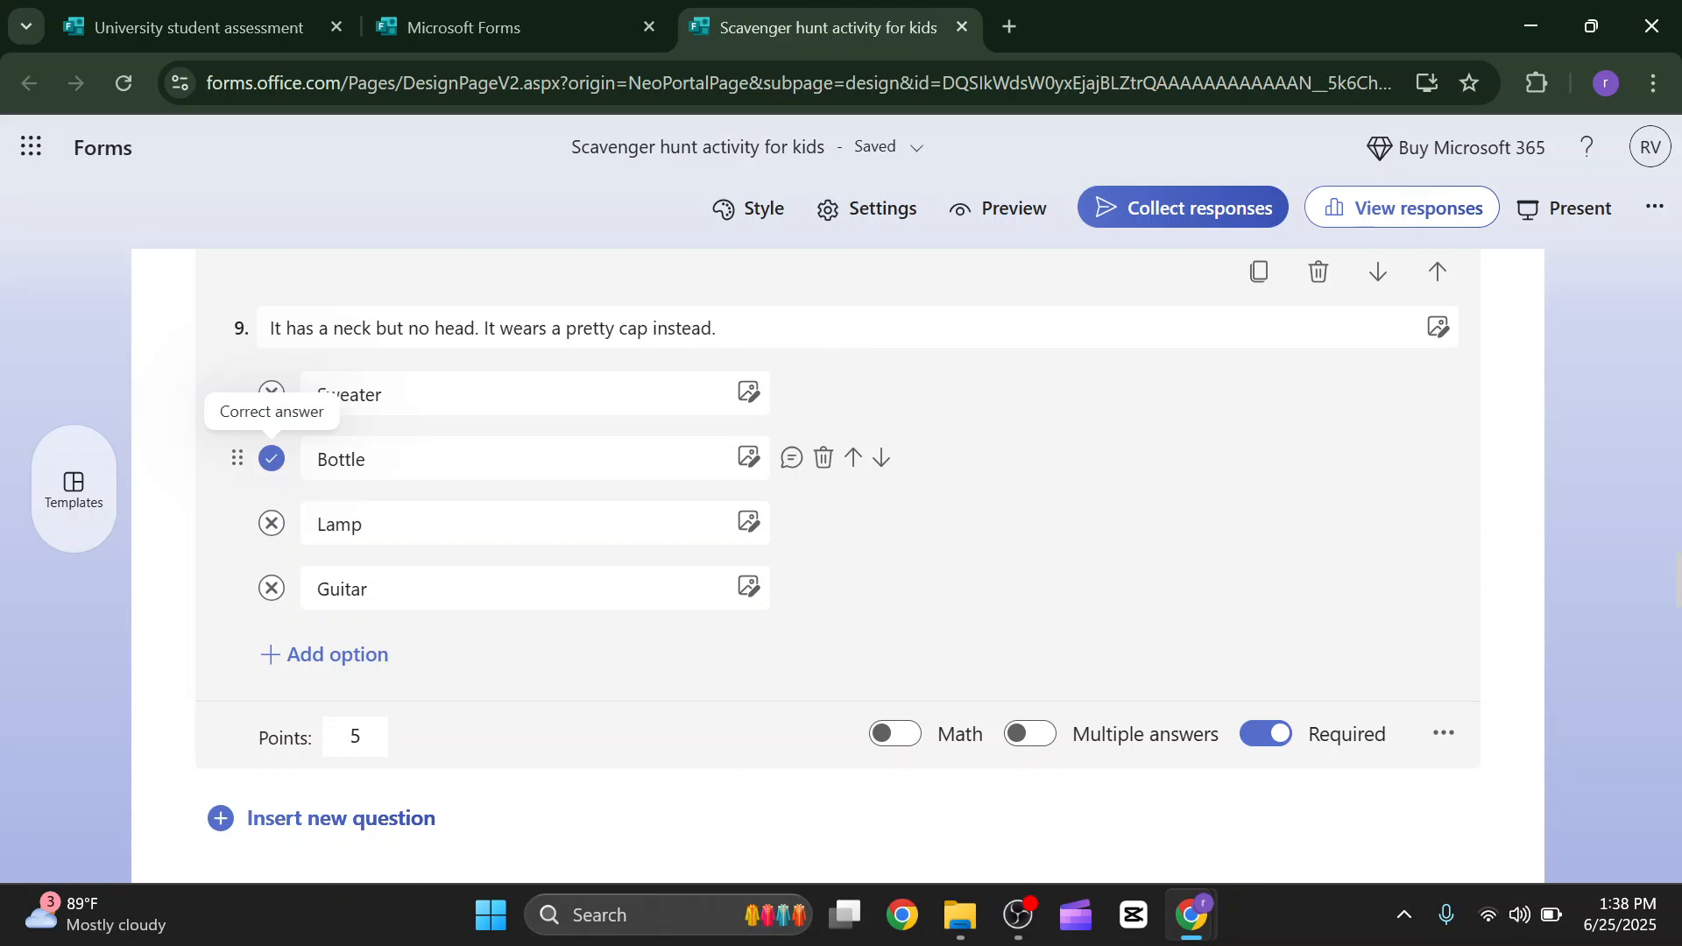
# Review the remaining multiple-choice questions through question 16 and return to the quiz title.
pyautogui.scroll(-20, 607, 587)
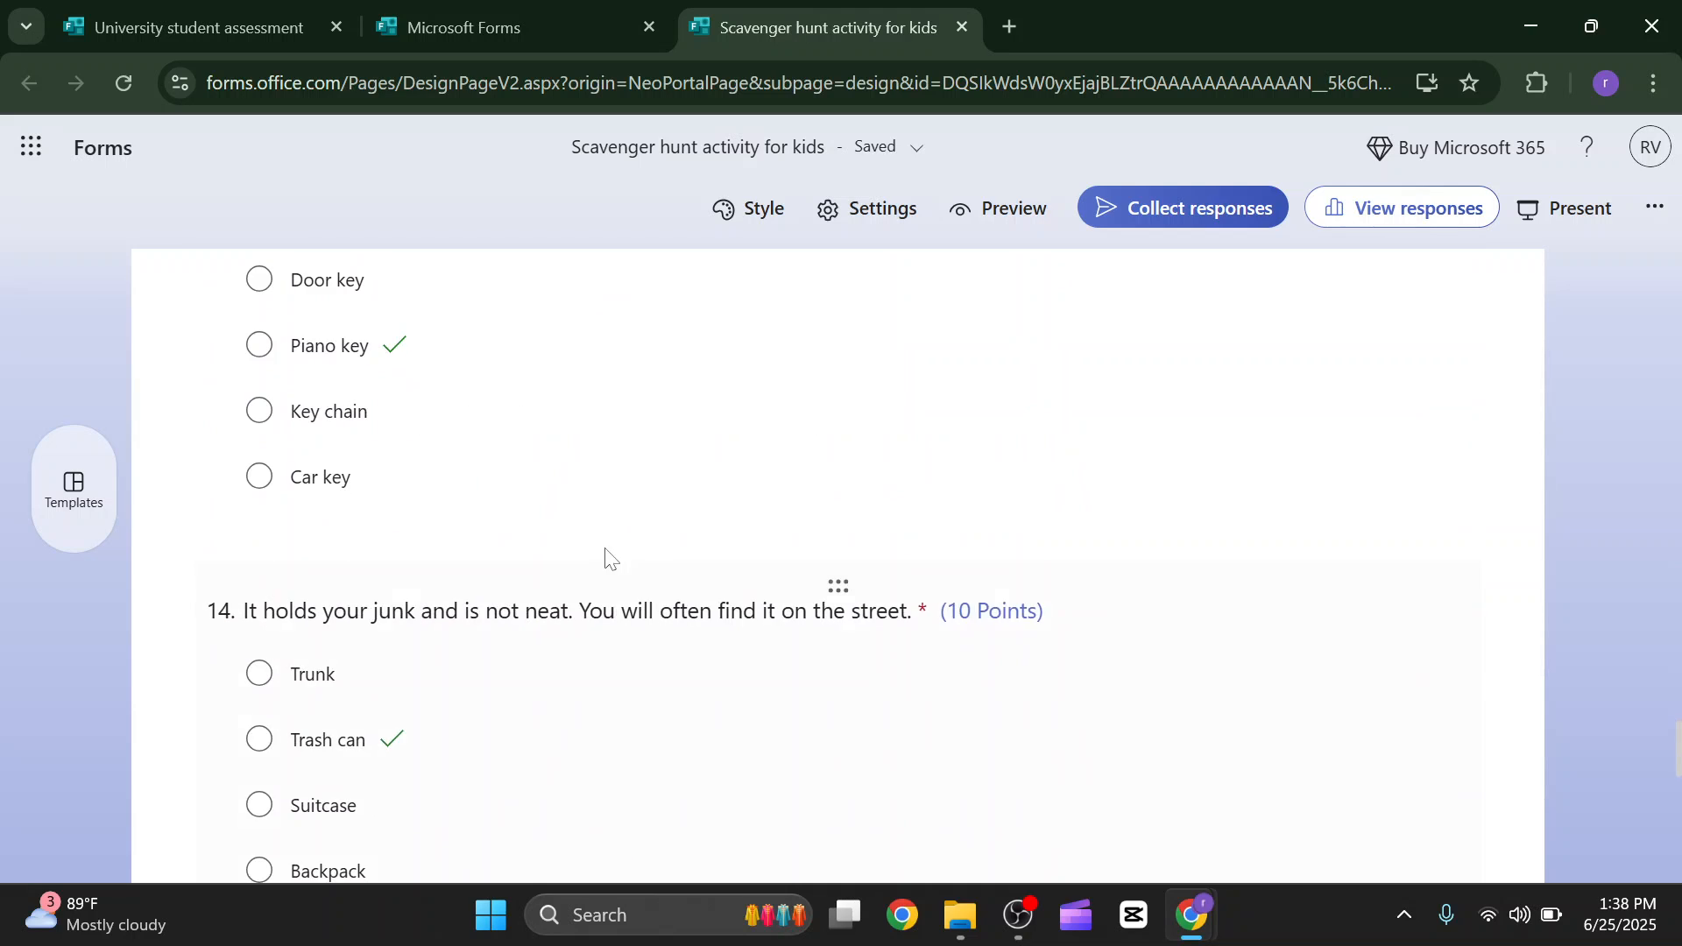
pyautogui.scroll(-12, 607, 558)
pyautogui.scroll(18, 585, 529)
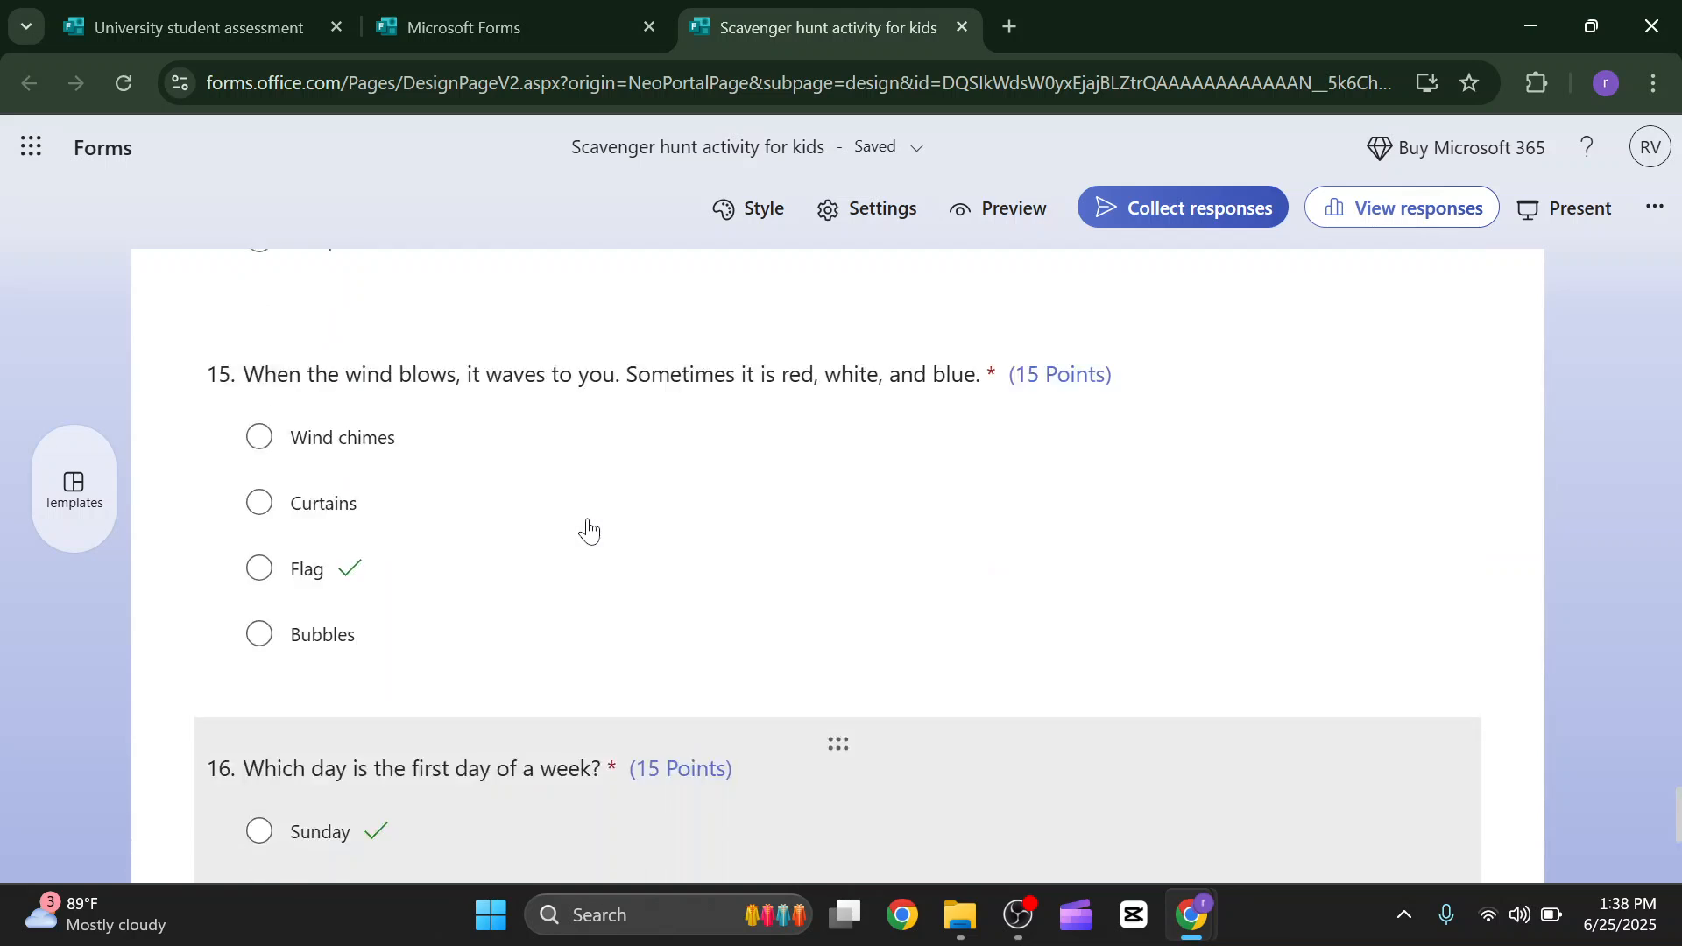
pyautogui.scroll(-15, 586, 529)
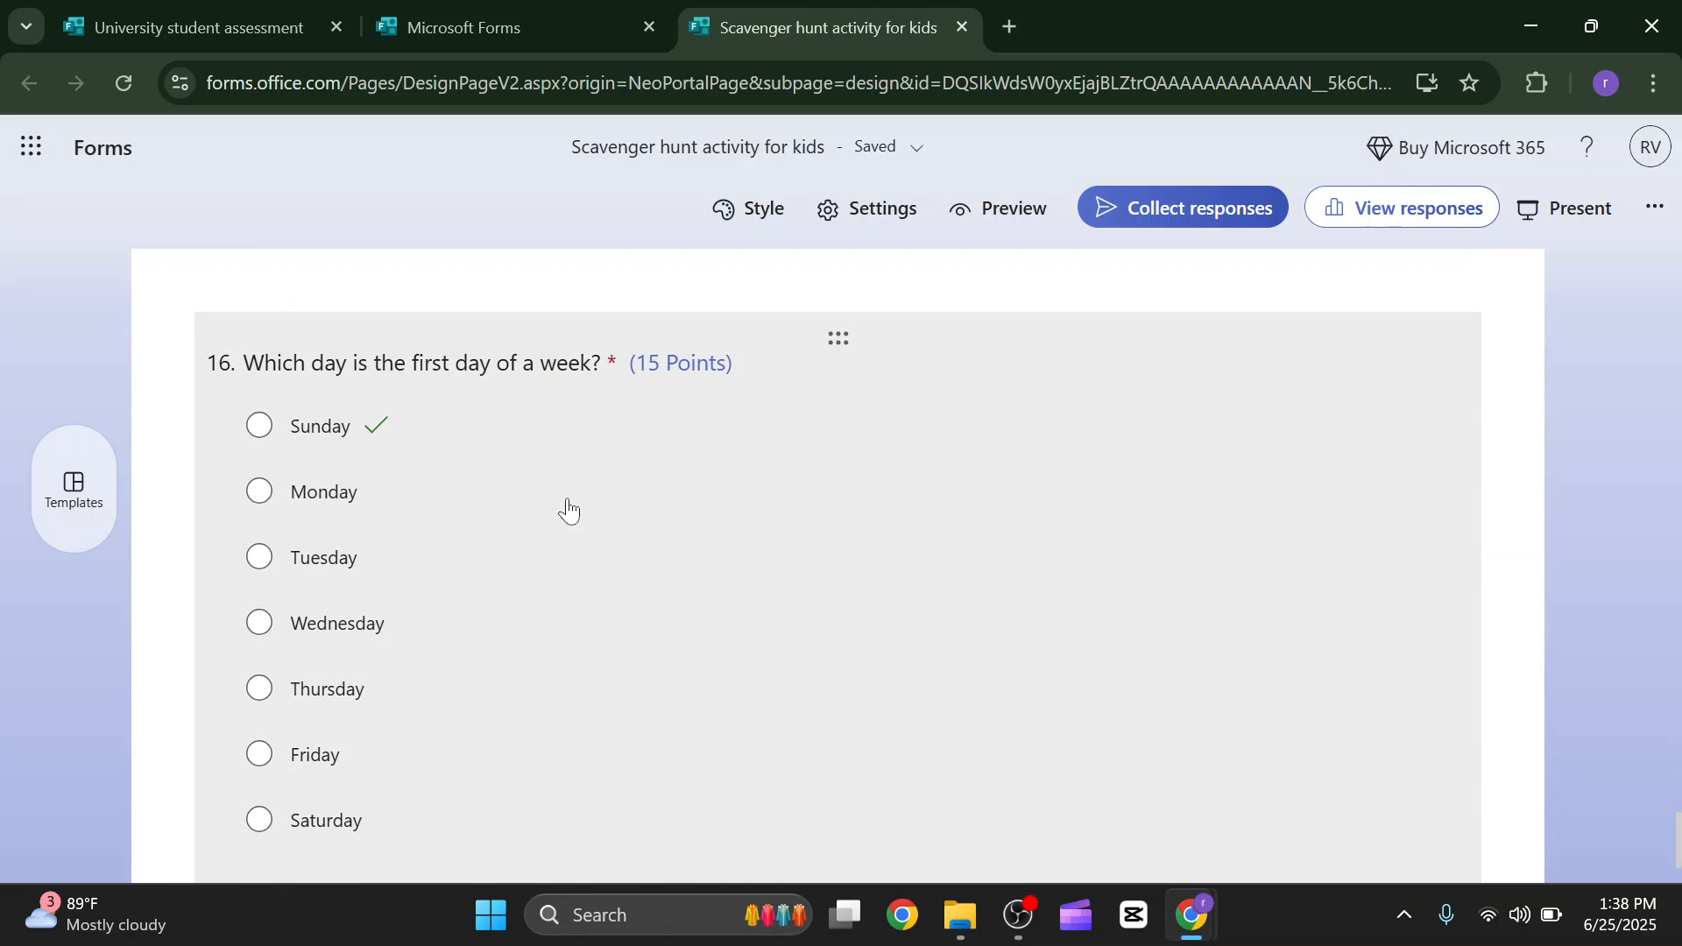
pyautogui.scroll(-2, 462, 496)
pyautogui.scroll(2, 464, 497)
pyautogui.scroll(-2, 465, 497)
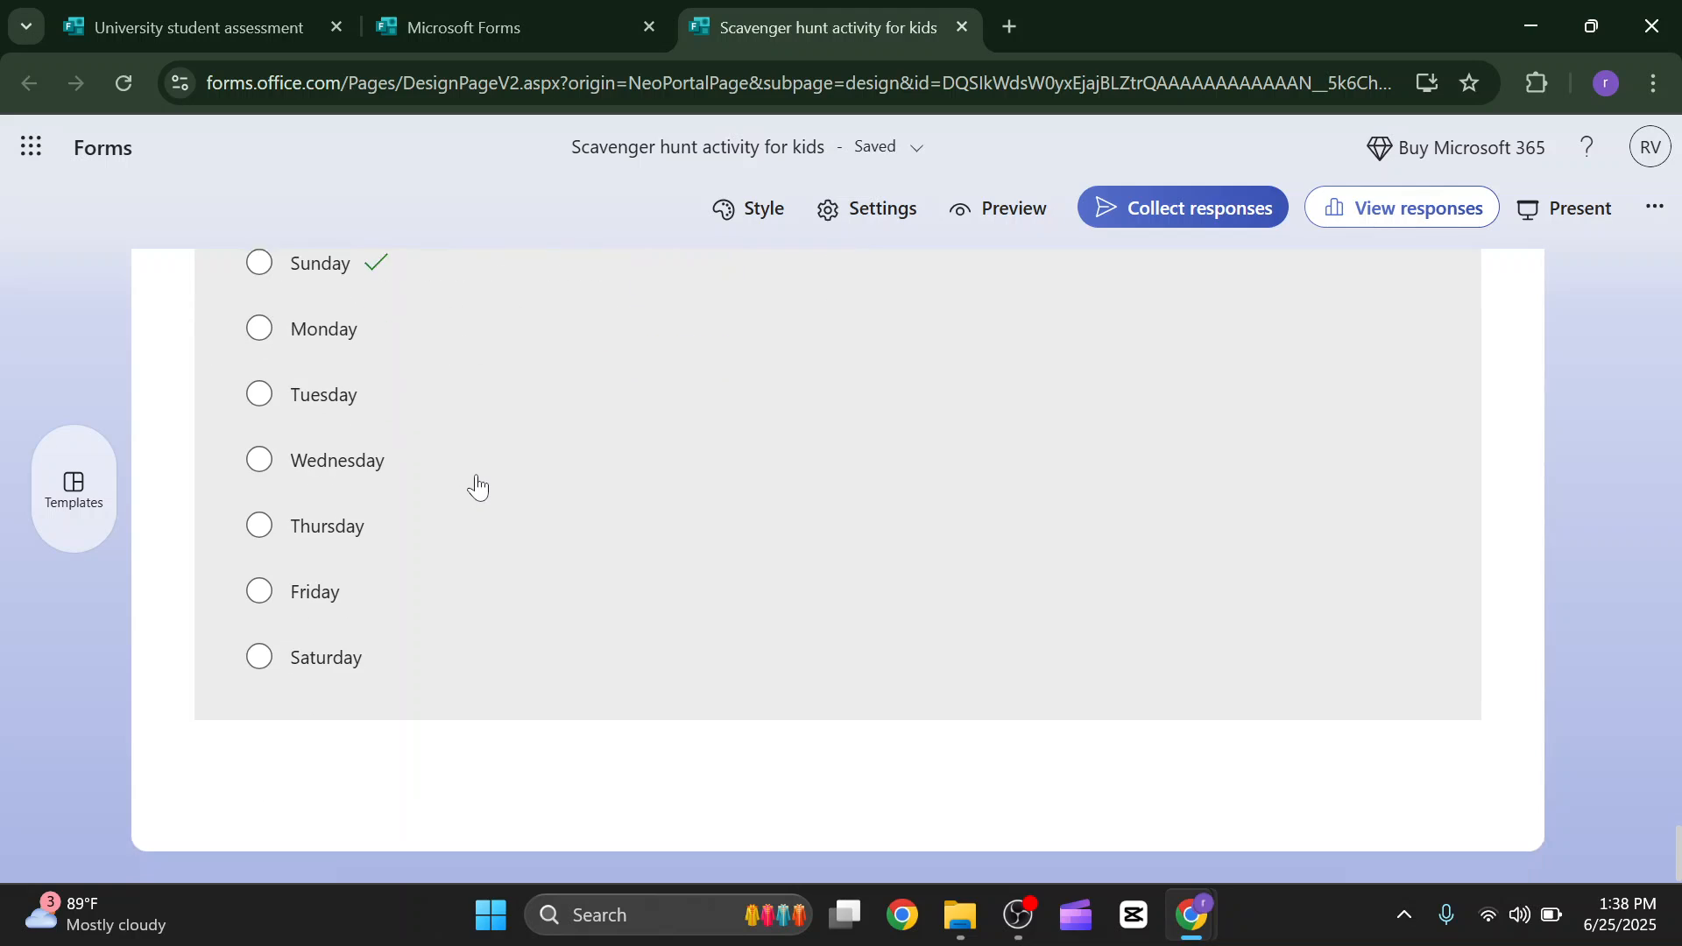
pyautogui.scroll(4, 462, 477)
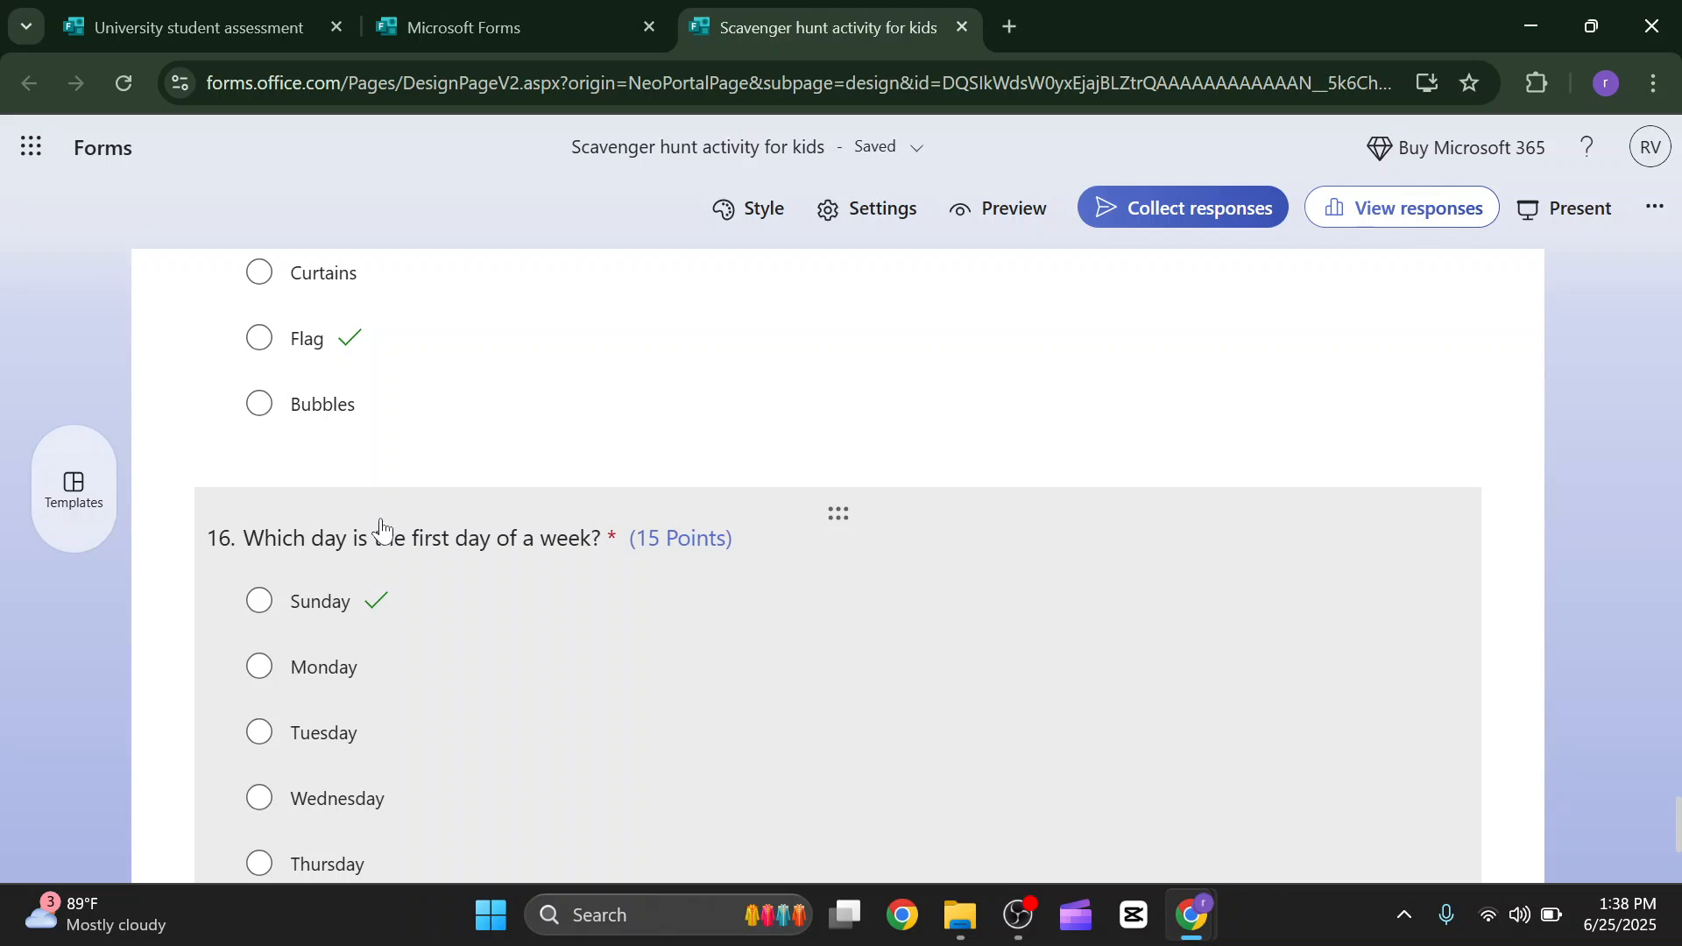
pyautogui.scroll(2, 613, 558)
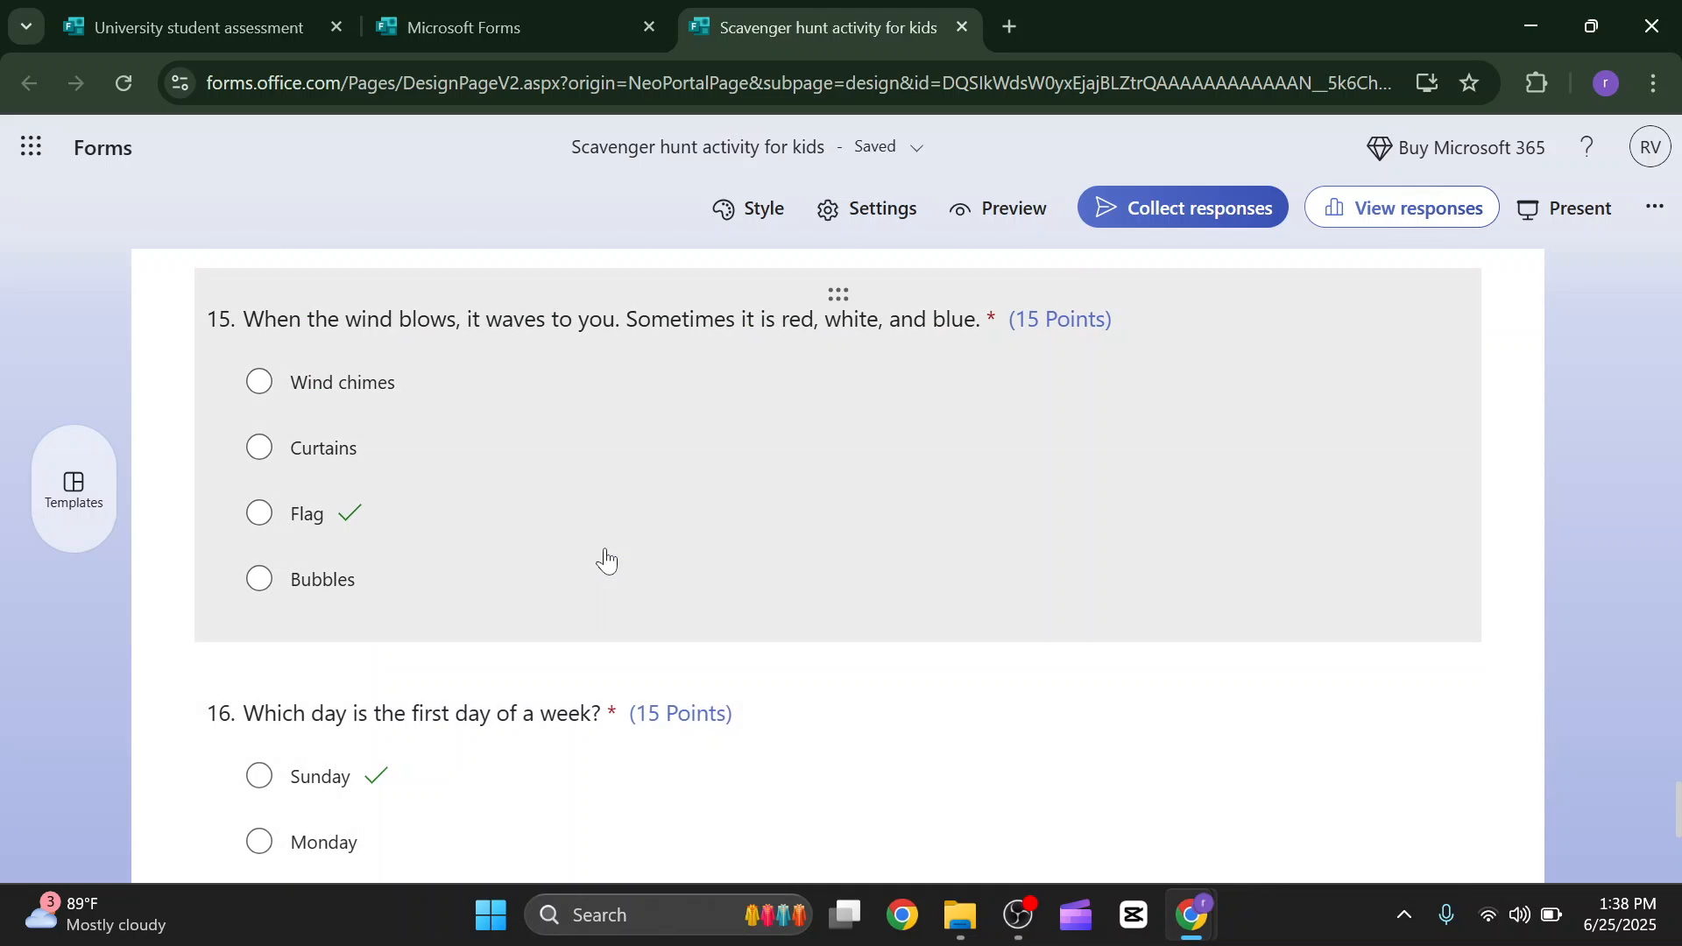
pyautogui.scroll(-4, 600, 560)
pyautogui.scroll(14, 571, 650)
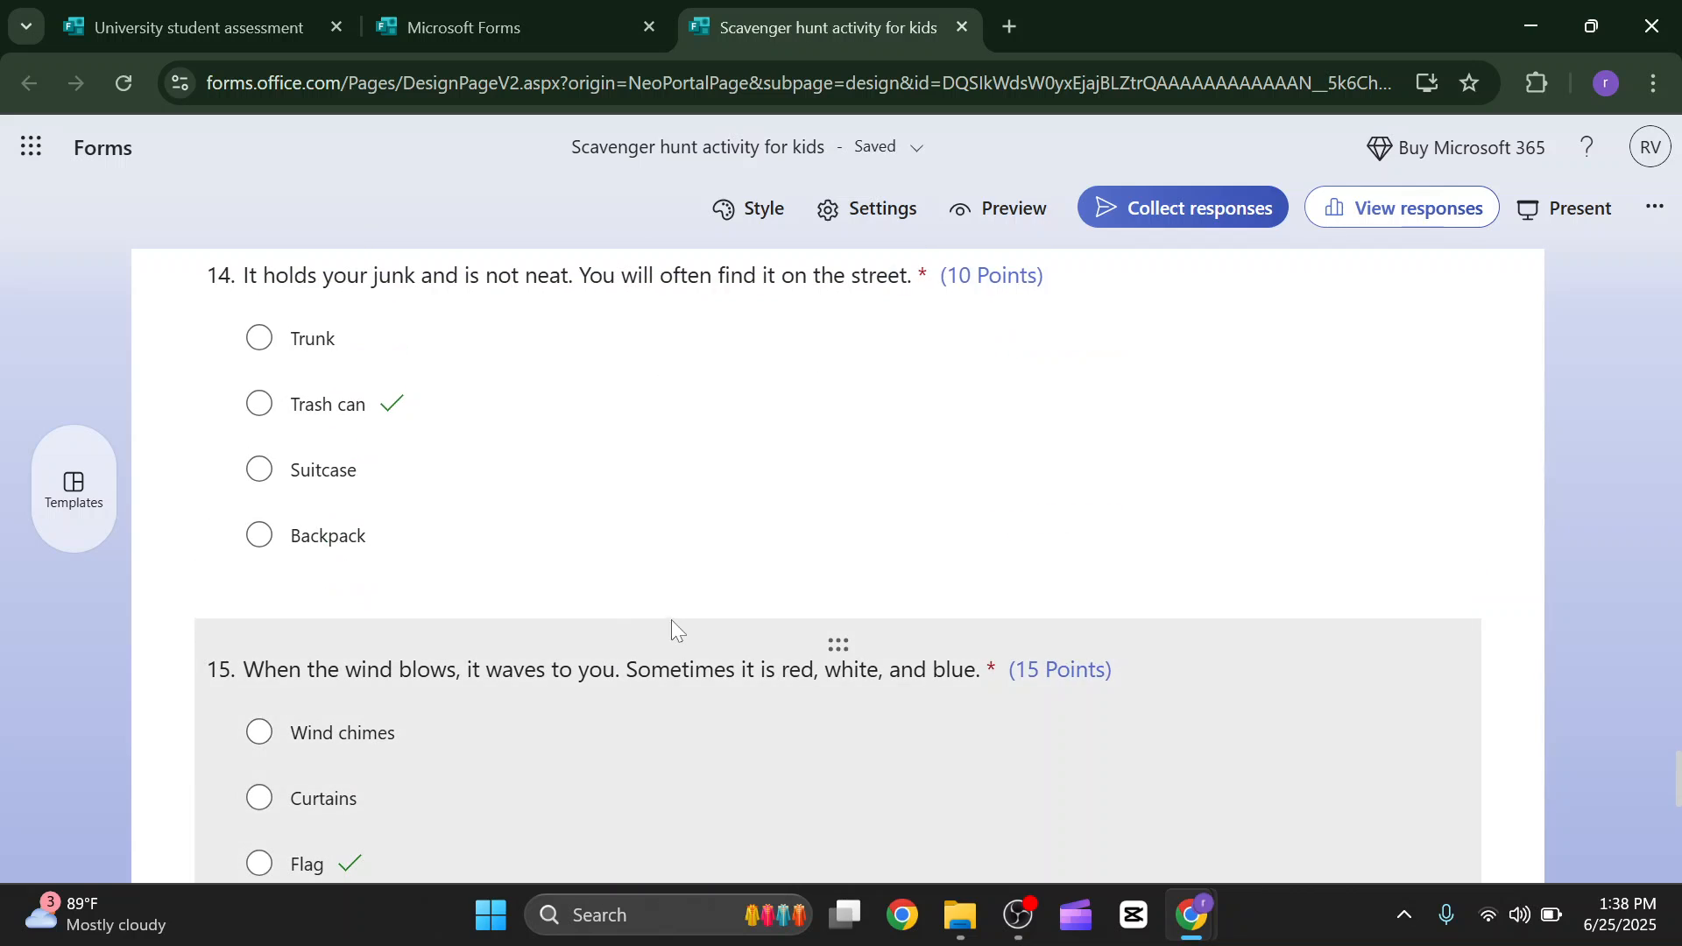
pyautogui.scroll(20, 819, 745)
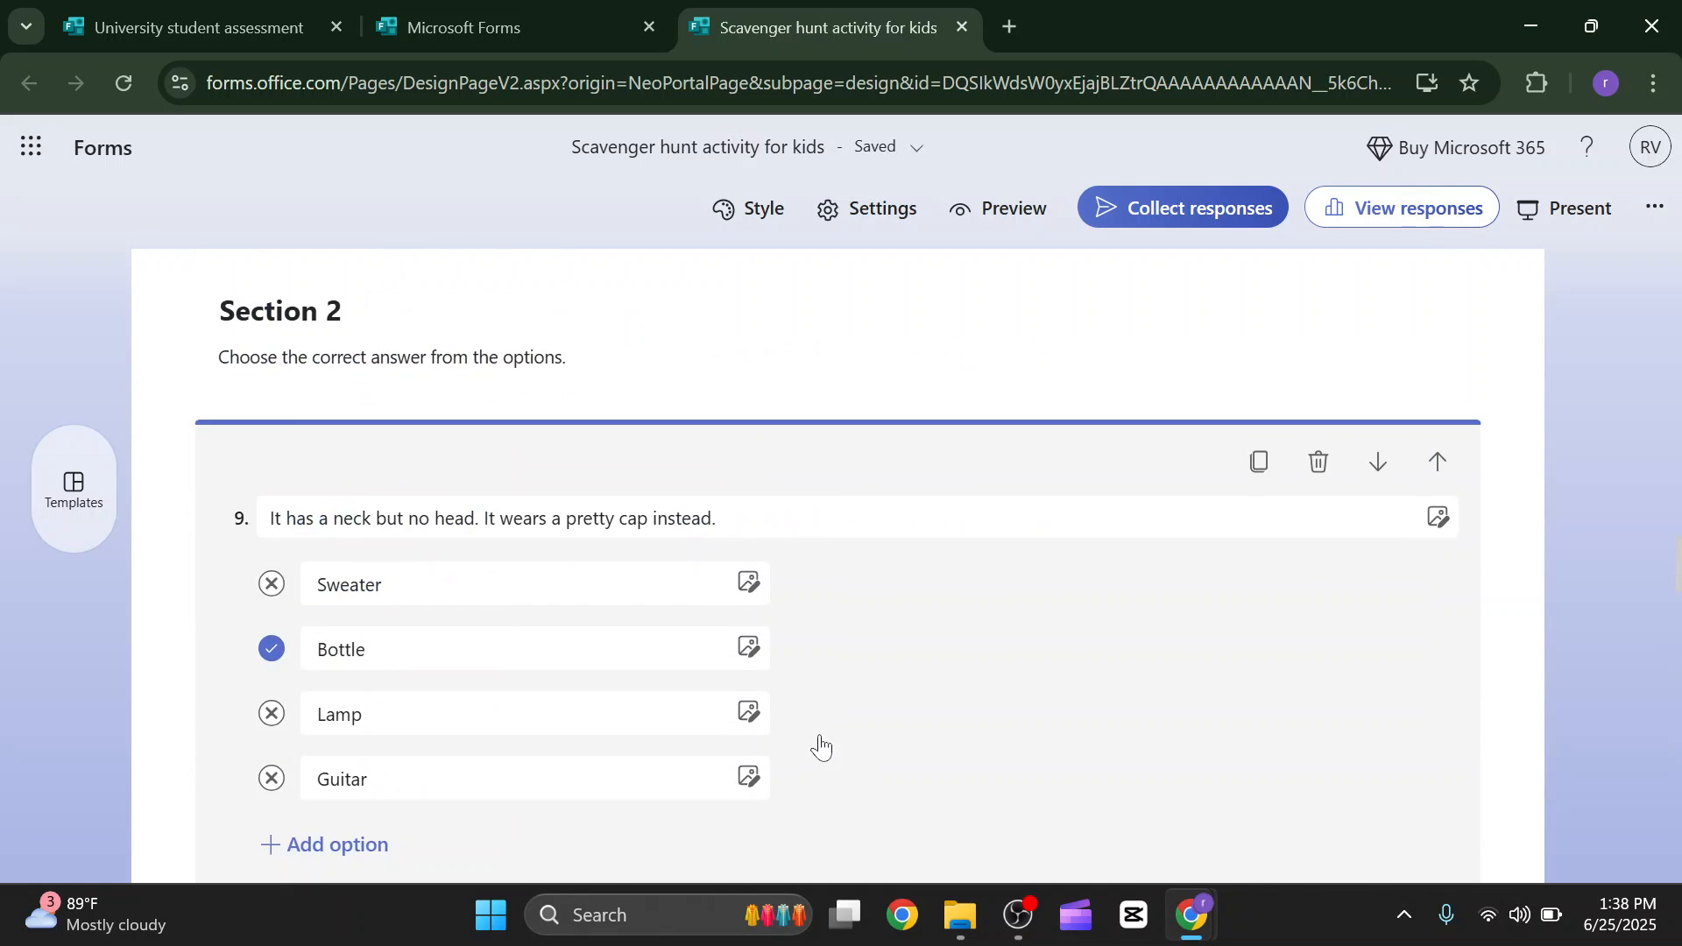
pyautogui.scroll(20, 820, 744)
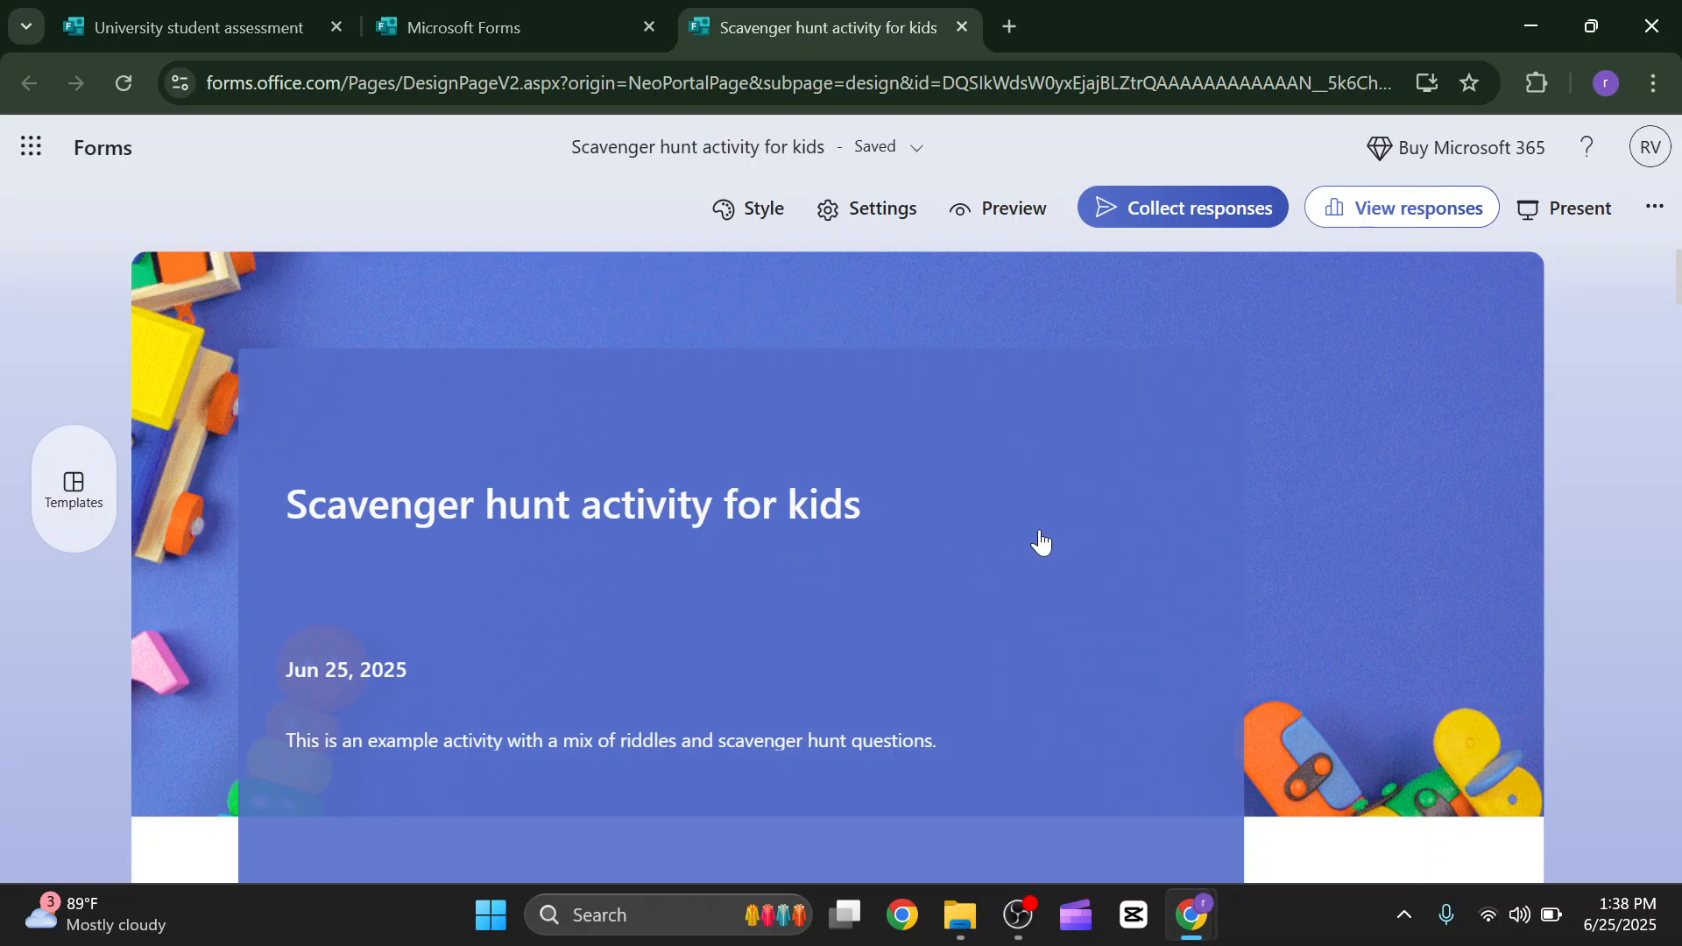
# Try several title layouts for the quiz and apply the one with a light title card on the right of the full background image.
pyautogui.click(745, 210)
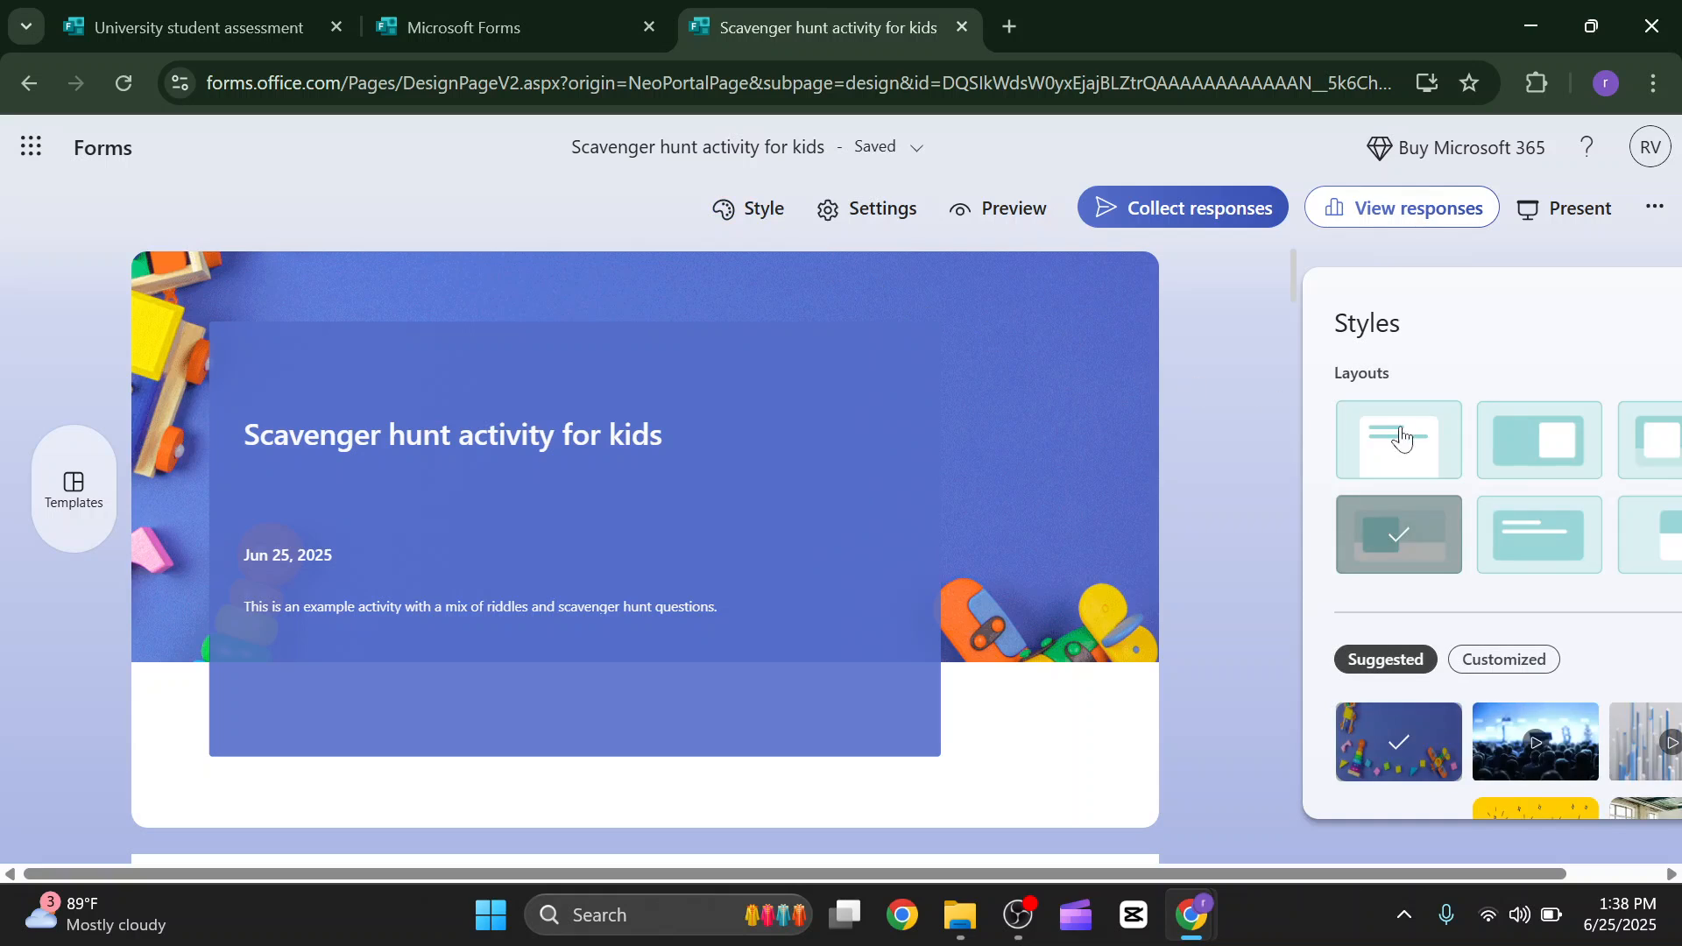
pyautogui.scroll(-3, 1384, 573)
pyautogui.scroll(3, 1399, 557)
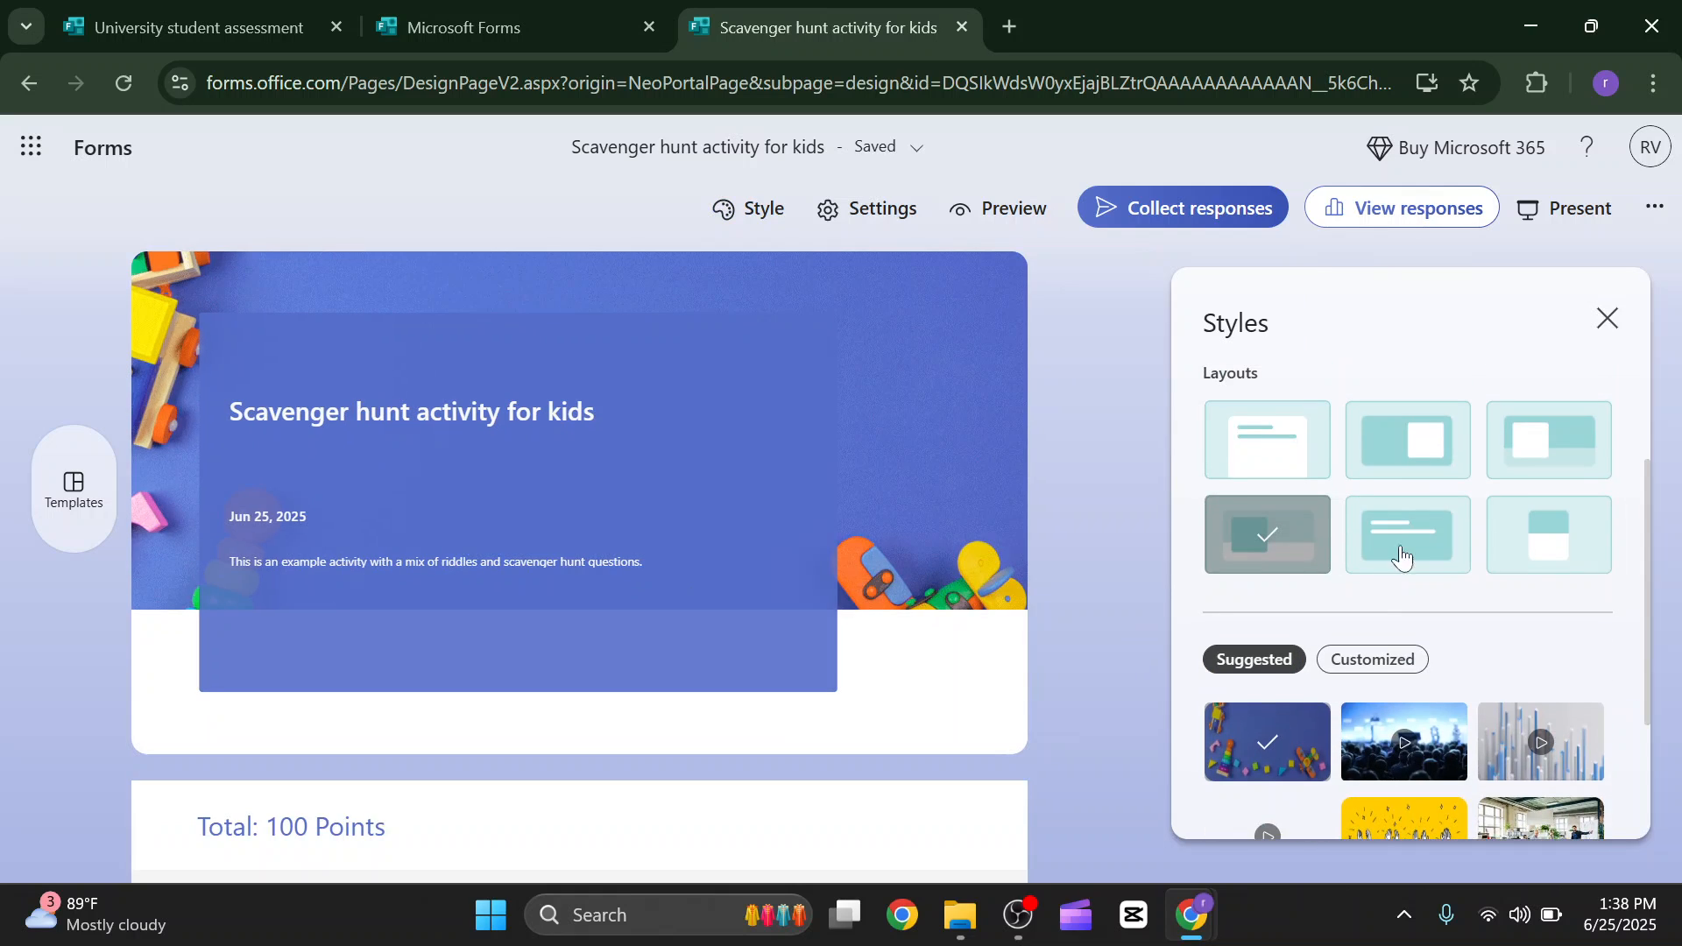
pyautogui.click(1440, 521)
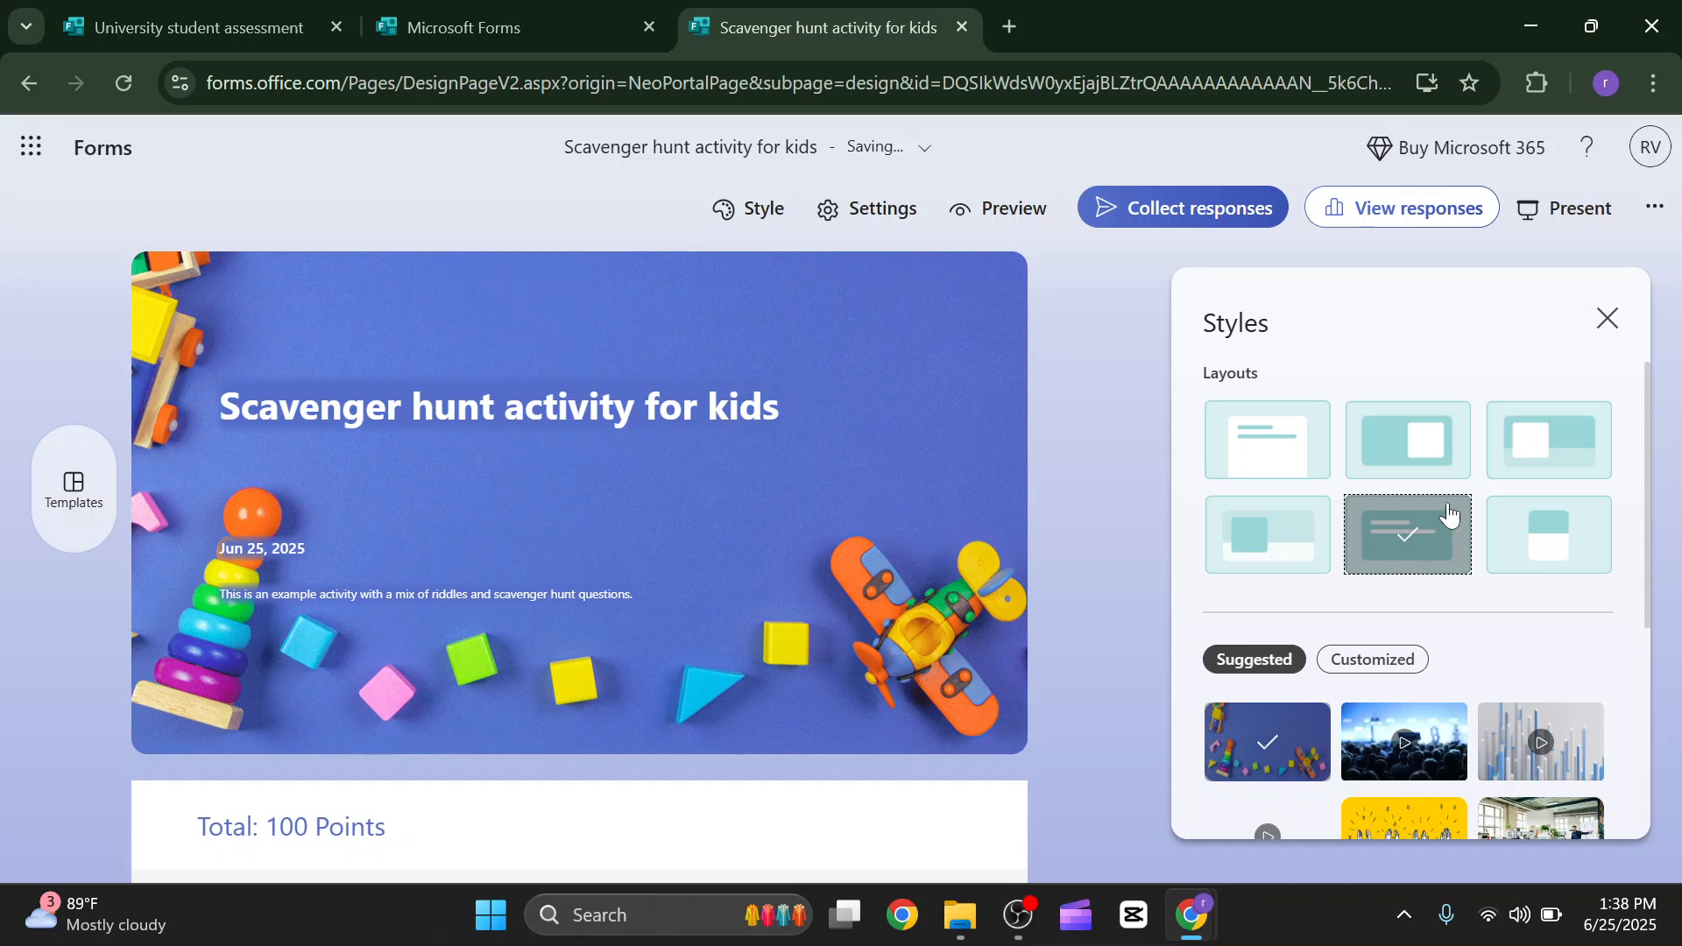
pyautogui.click(1454, 464)
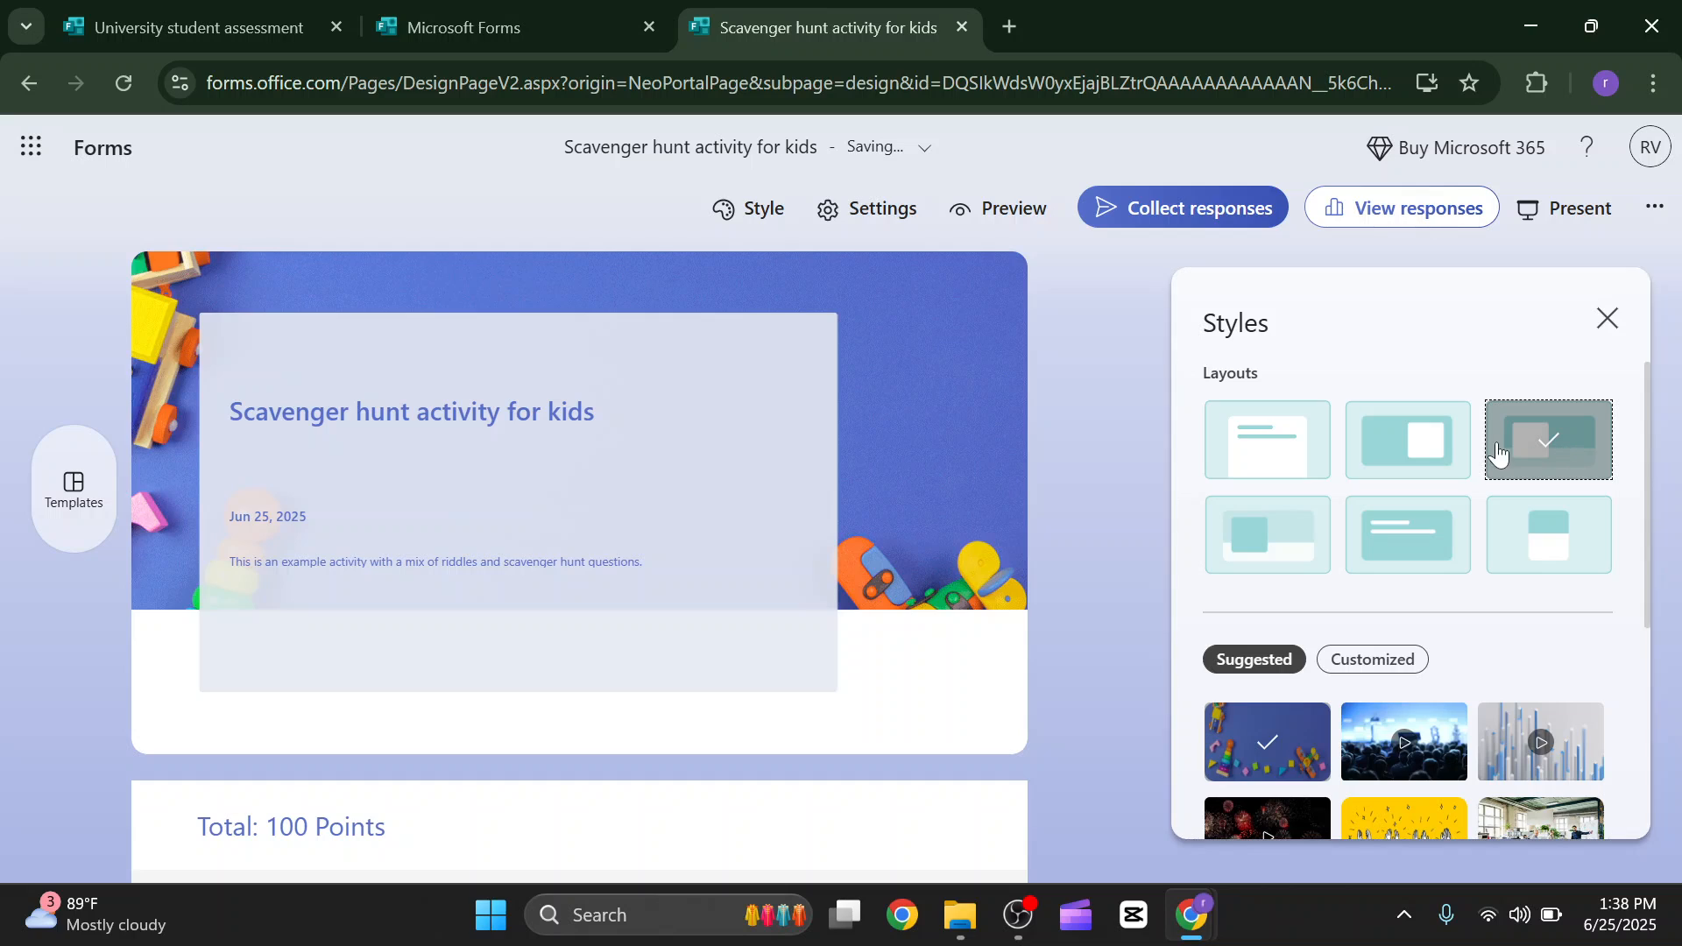
pyautogui.click(1454, 464)
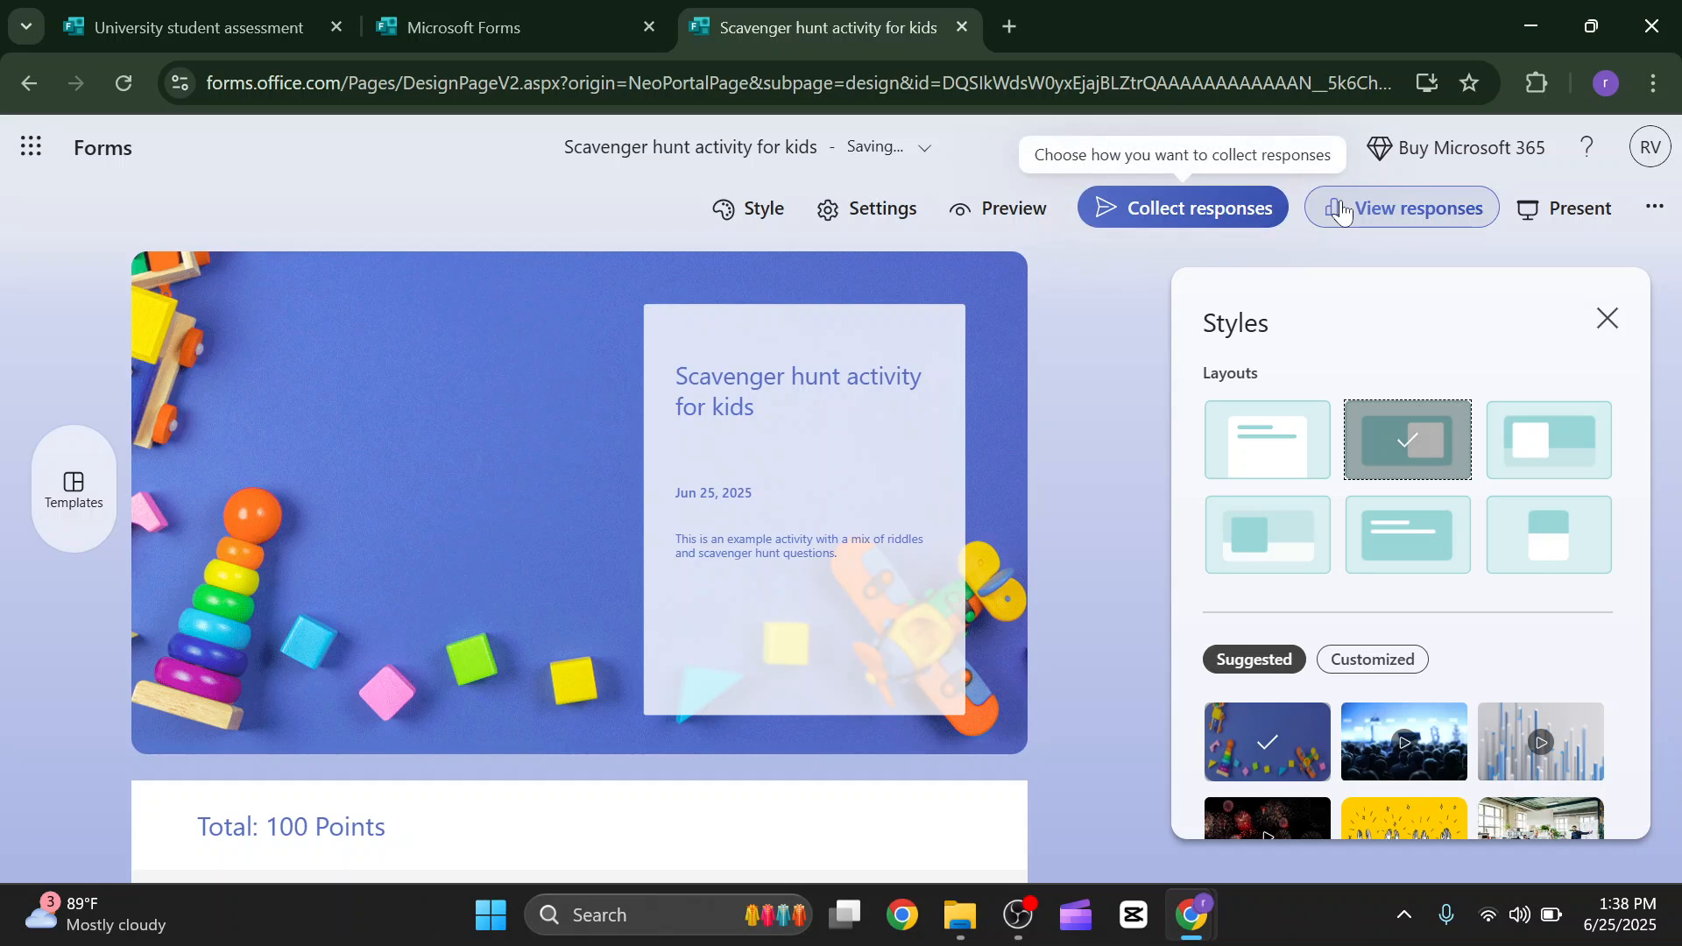
# Preview the quiz in the computer view, start it, and try to continue past the Student information section without answering.
pyautogui.click(1013, 208)
pyautogui.scroll(-4, 1109, 438)
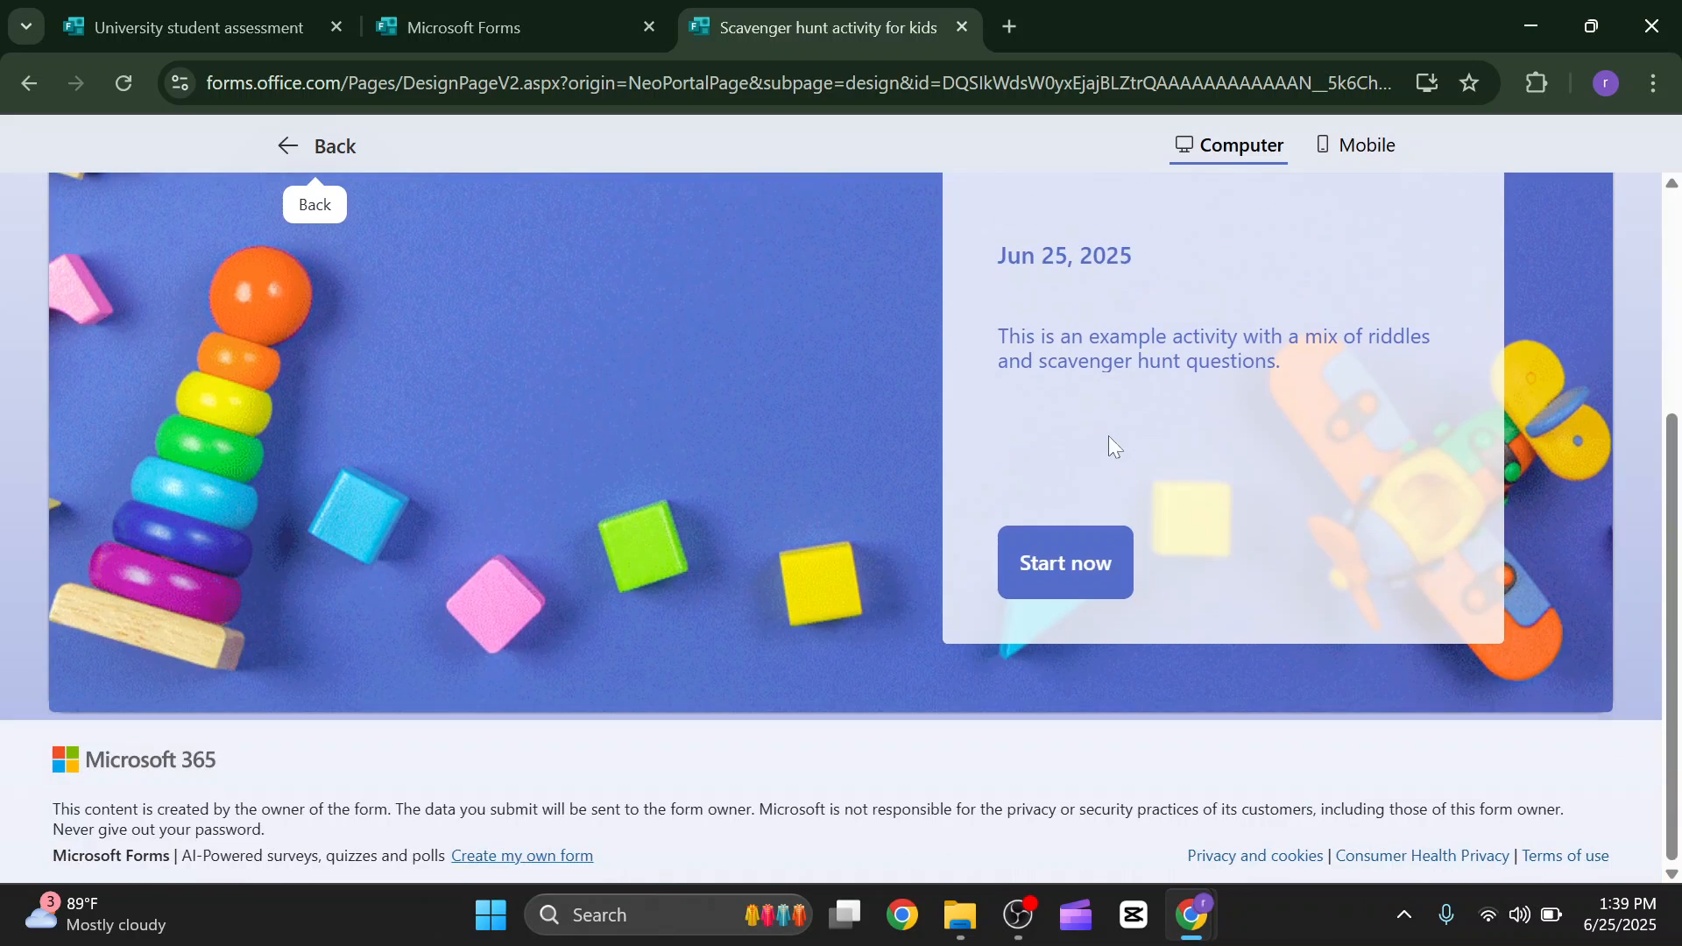
pyautogui.click(1111, 585)
pyautogui.scroll(-5, 1088, 586)
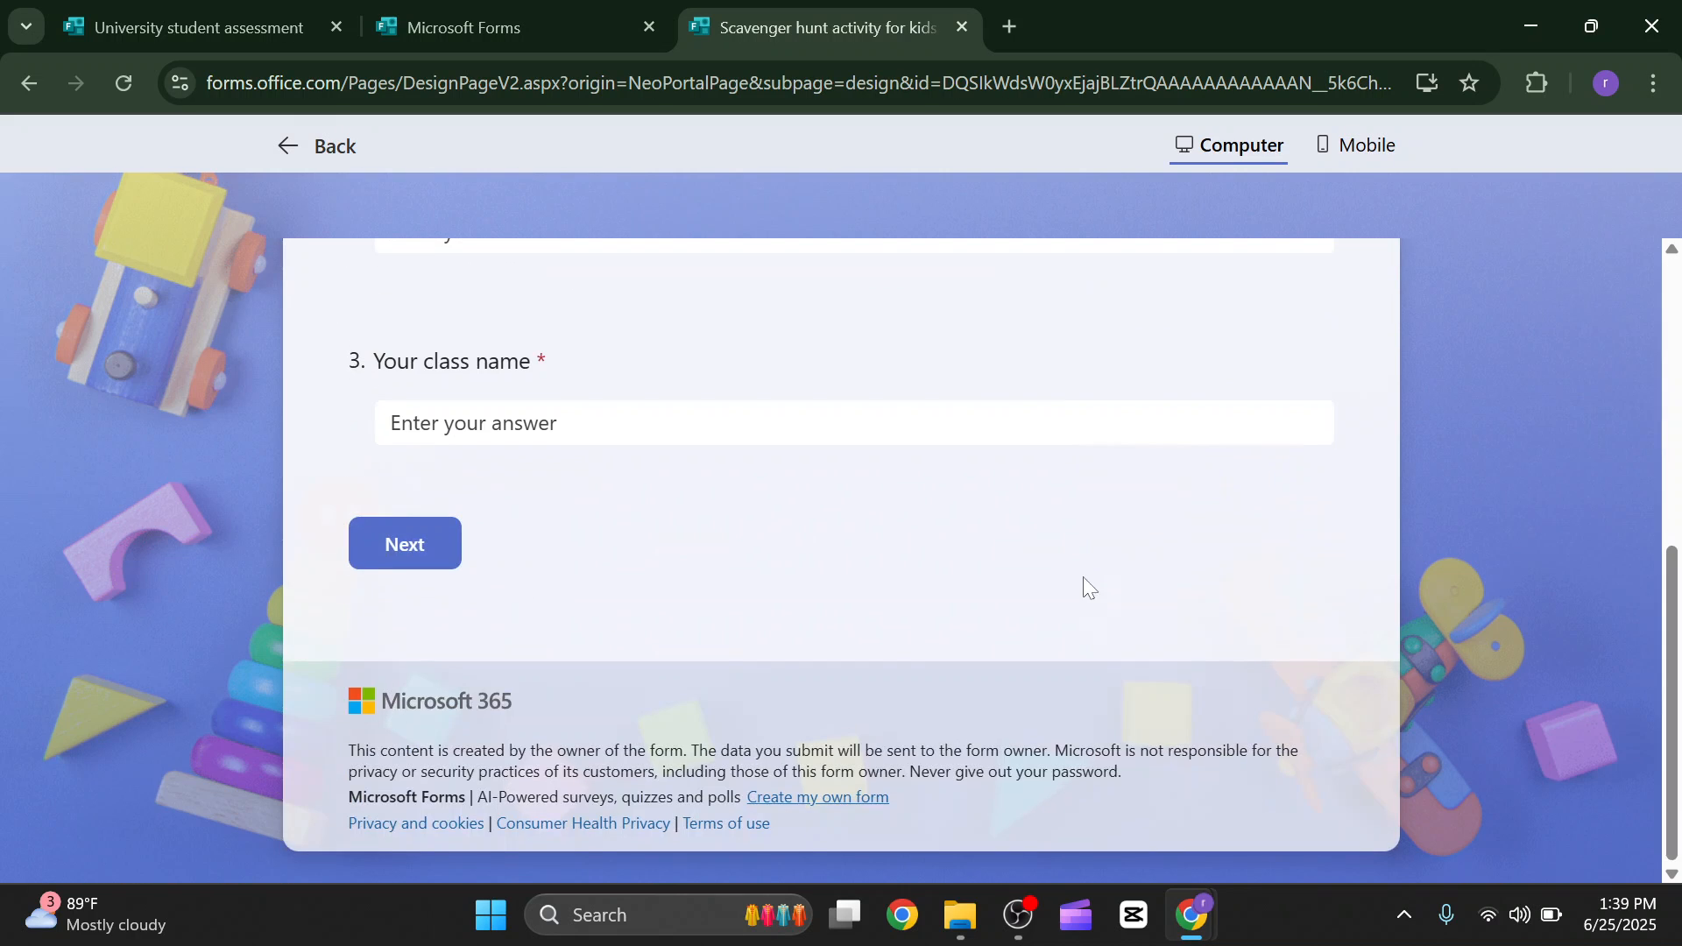
pyautogui.scroll(5, 1082, 560)
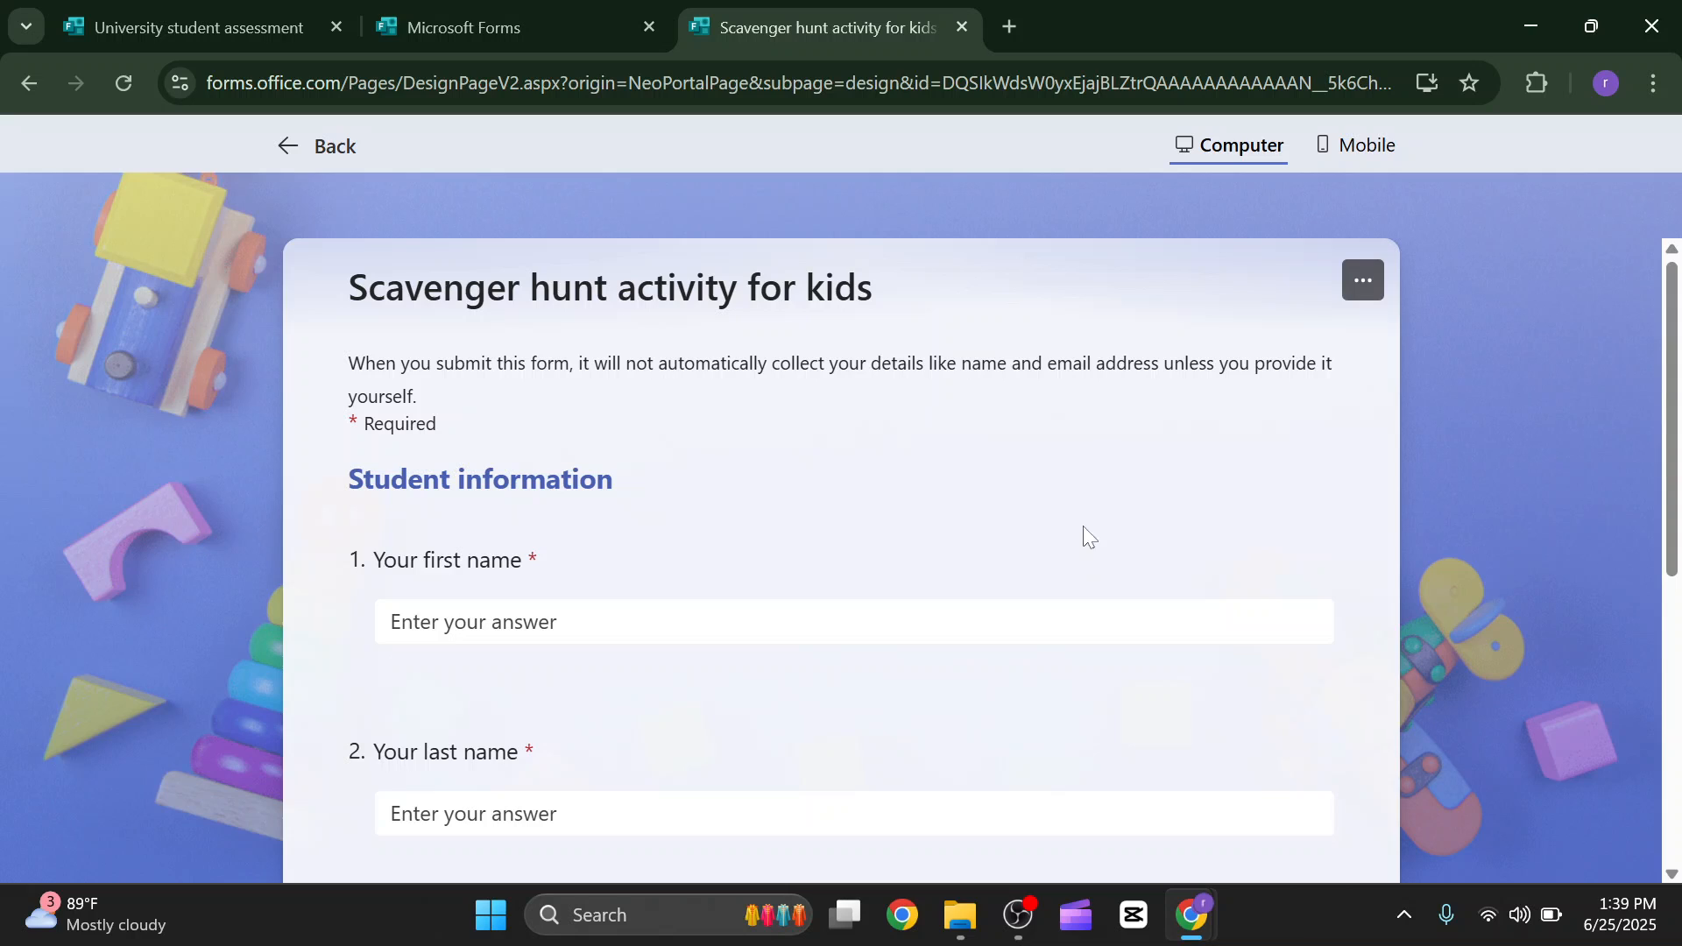
pyautogui.scroll(-5, 1007, 429)
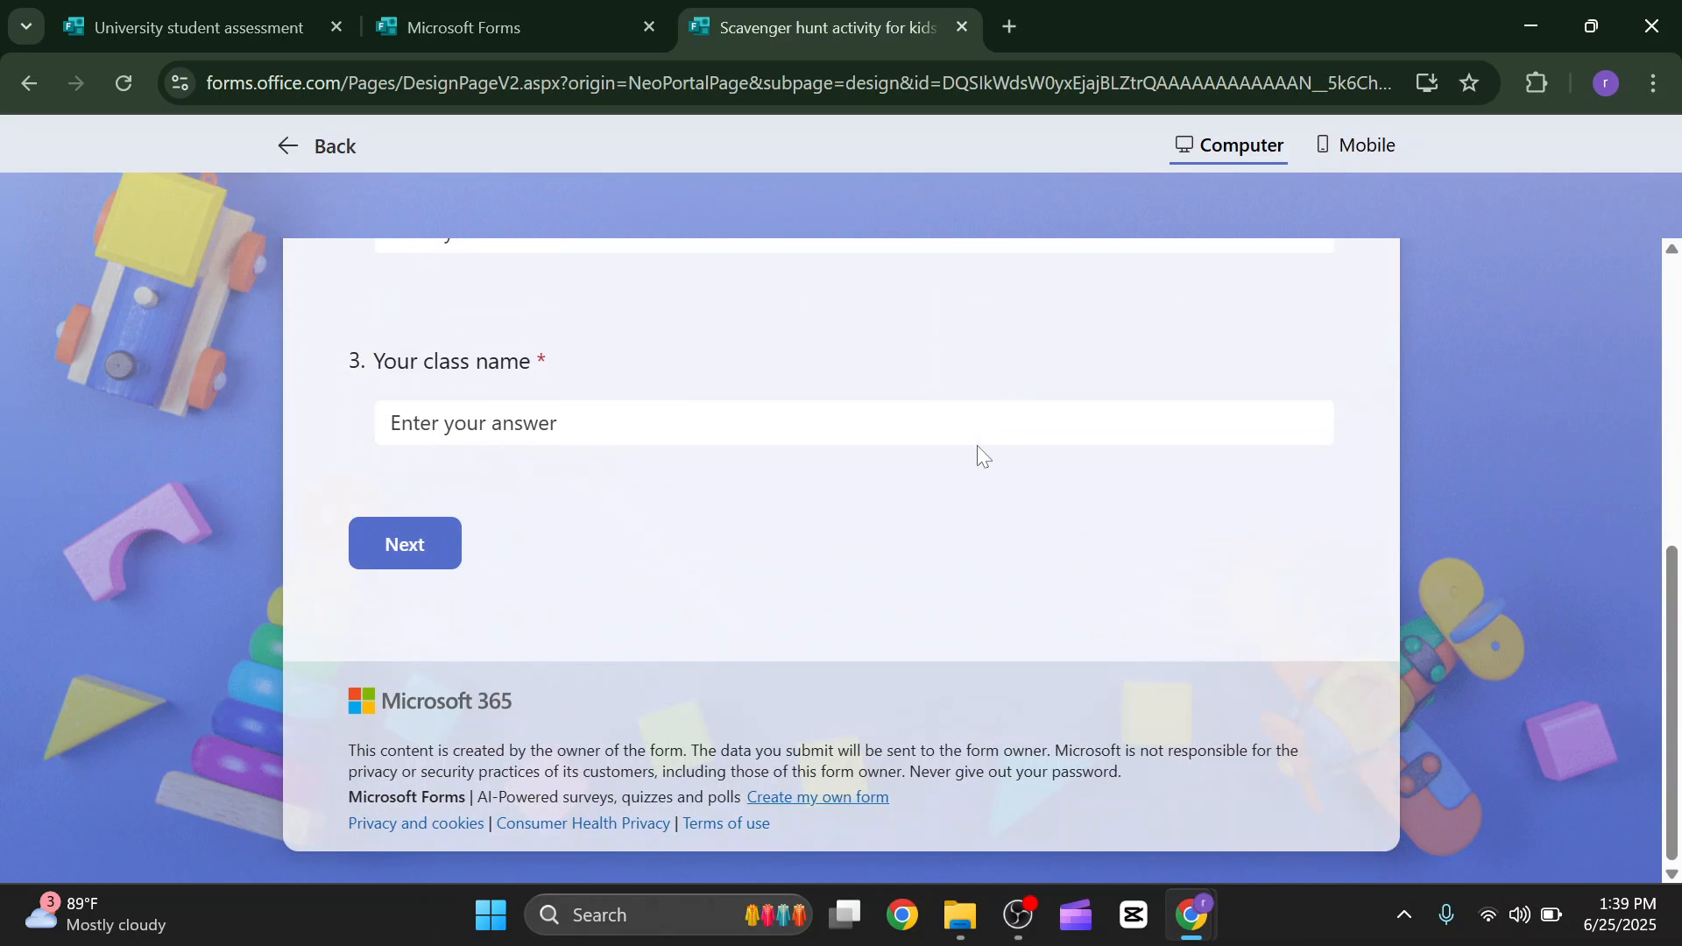
pyautogui.click(433, 561)
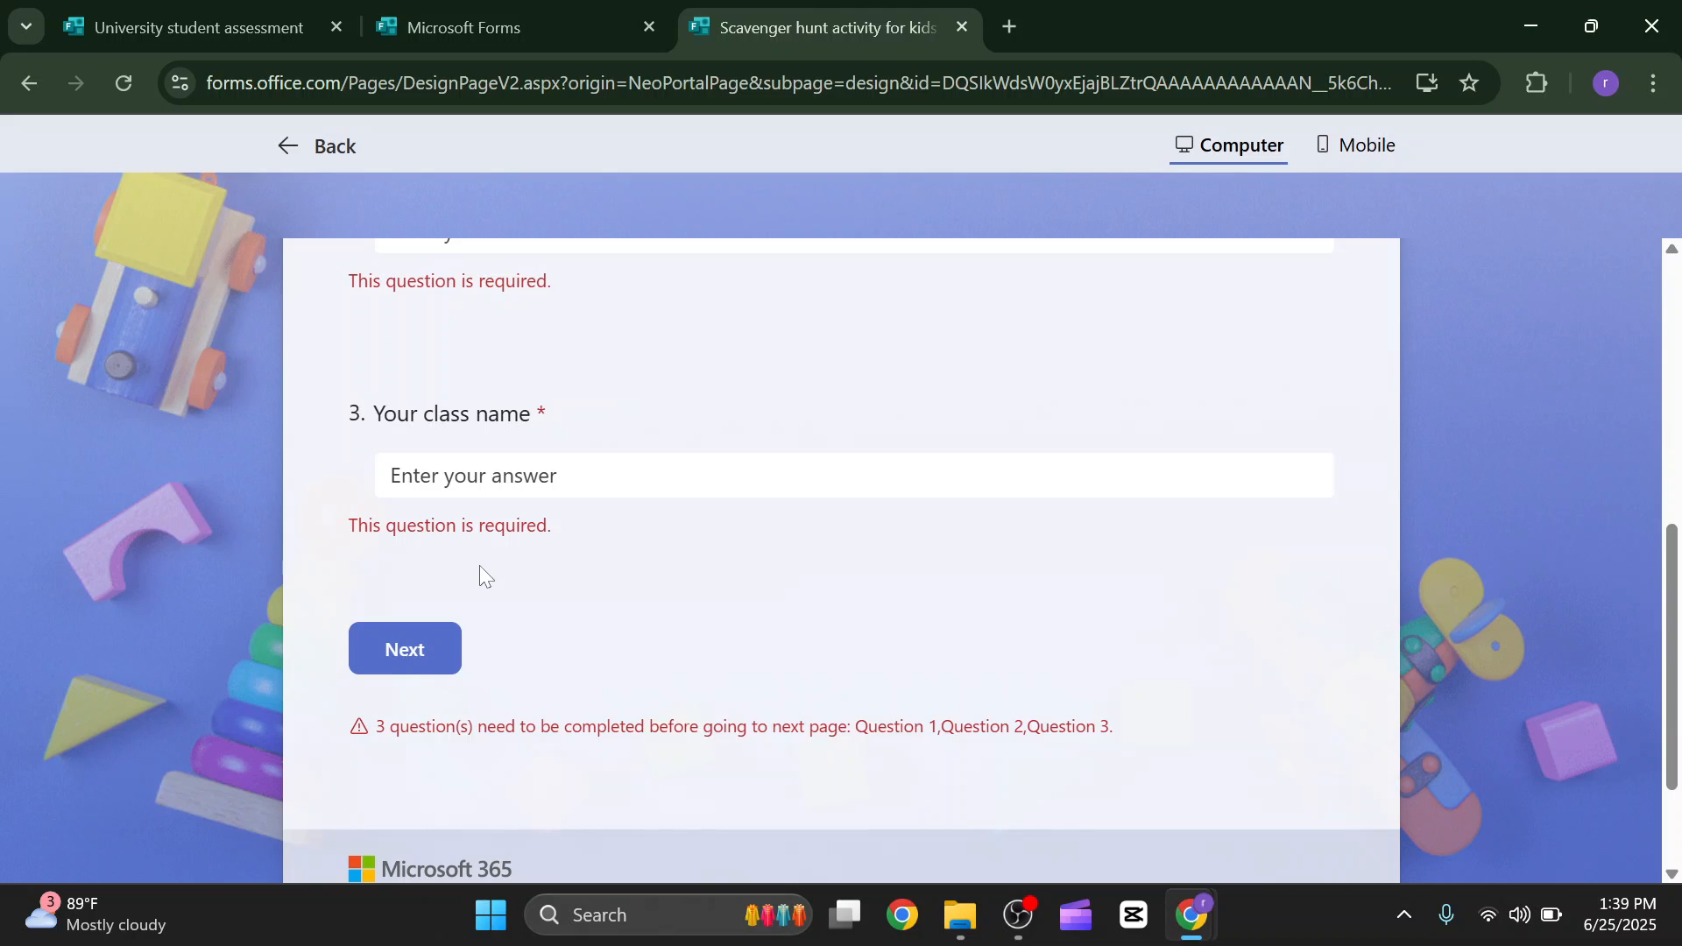
# Examine how the preview flags the unanswered first name, last name and class name questions in the Student information section.
pyautogui.scroll(-2, 480, 565)
pyautogui.scroll(6, 487, 565)
pyautogui.scroll(-4, 841, 560)
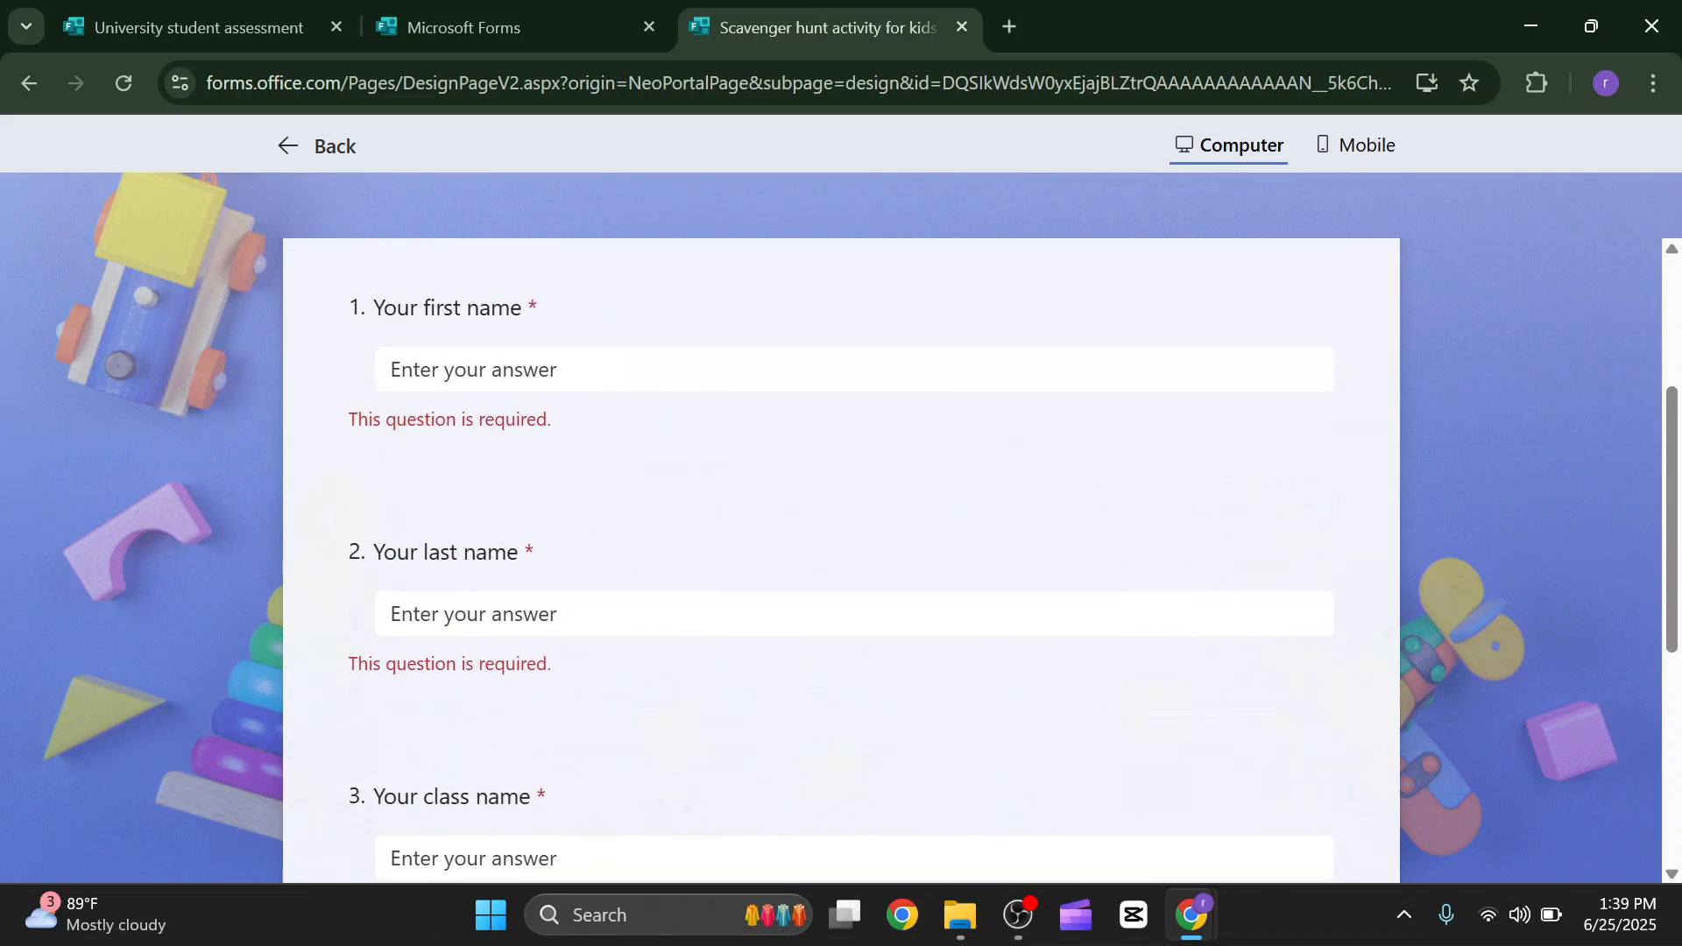
pyautogui.scroll(4, 578, 563)
pyautogui.scroll(-9, 581, 556)
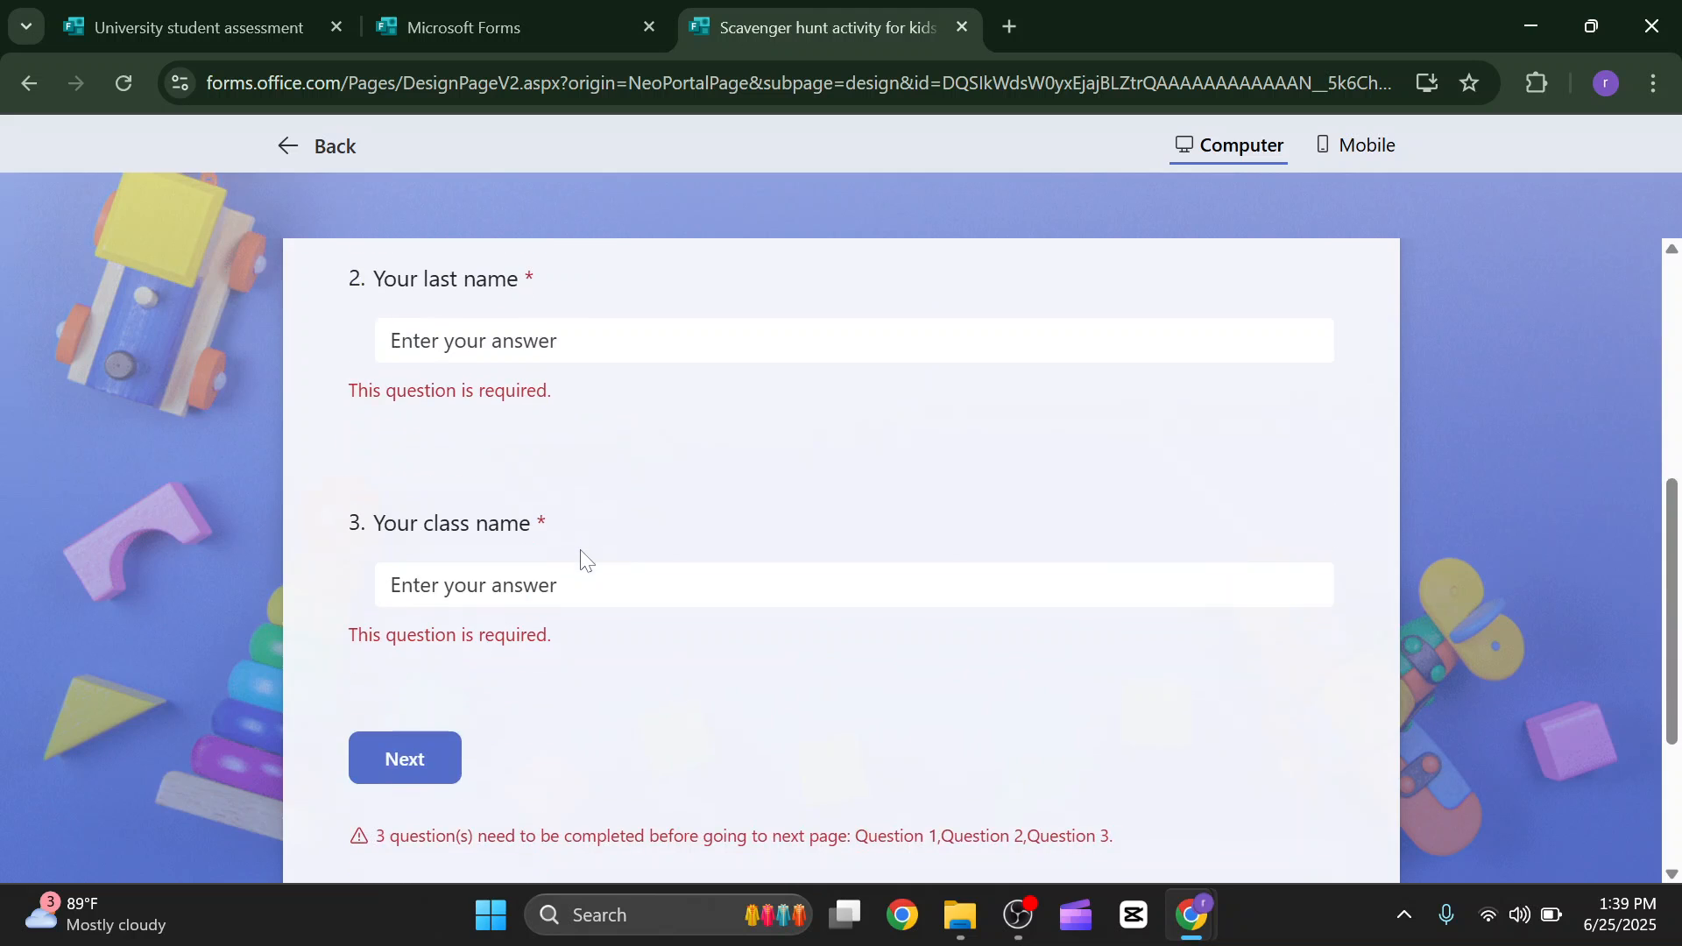
pyautogui.scroll(8, 887, 520)
pyautogui.scroll(1, 886, 517)
pyautogui.scroll(-9, 902, 497)
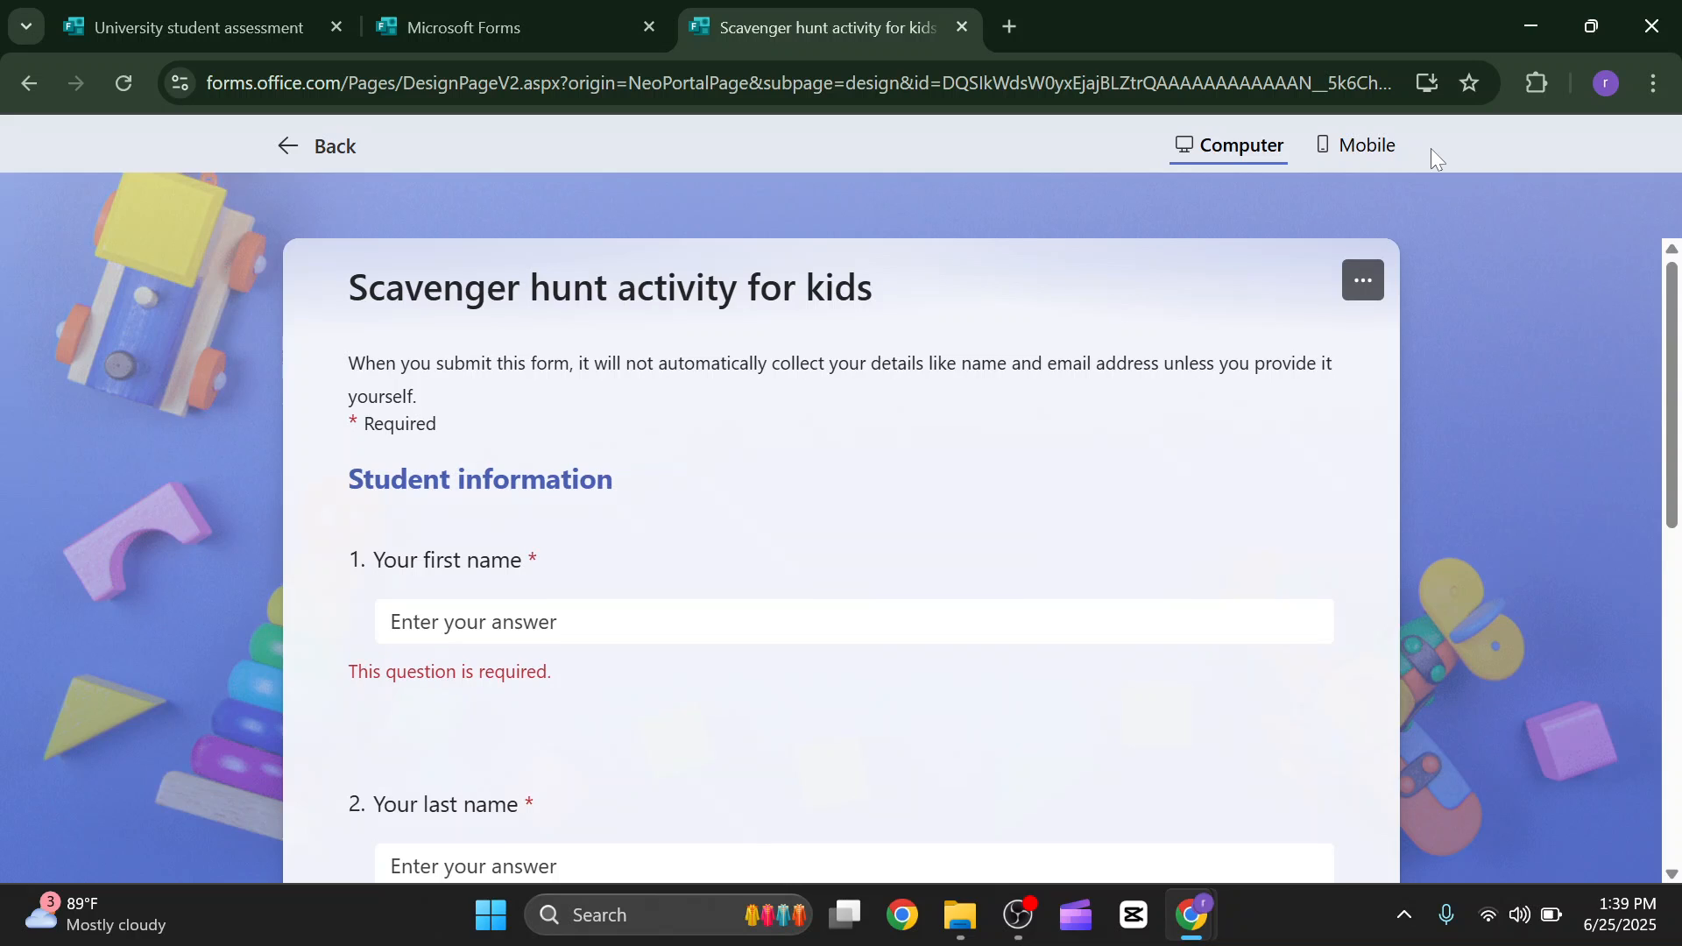
# Check the Student information section in the mobile preview and return to the quiz editor.
pyautogui.click(1388, 149)
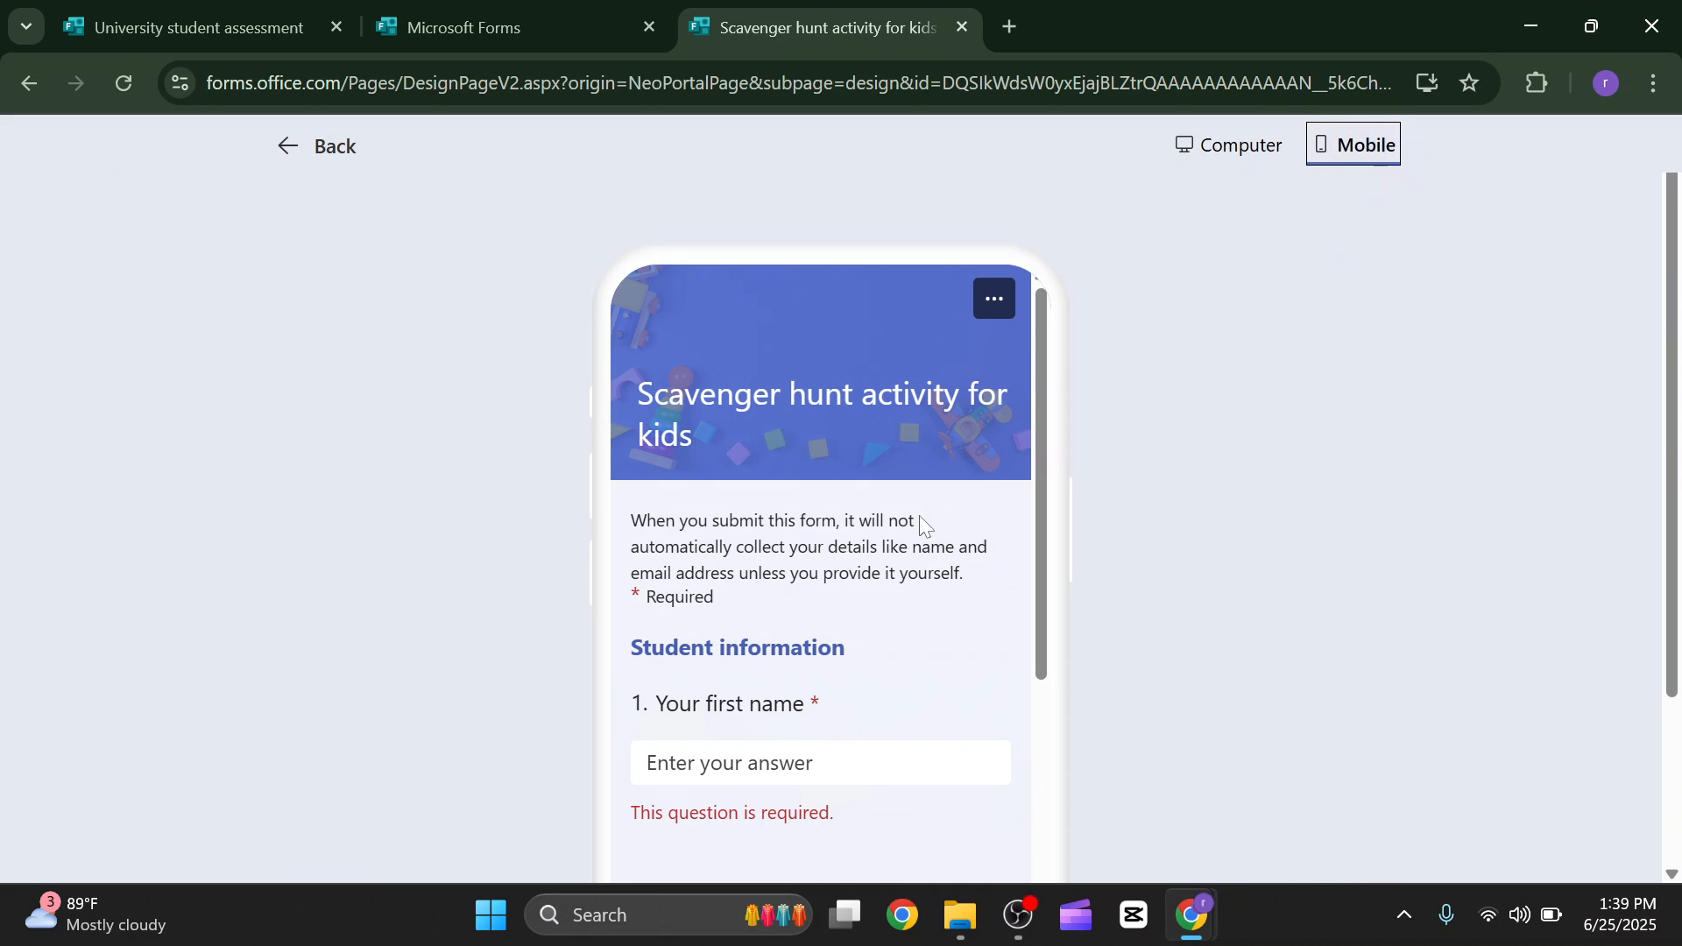
pyautogui.scroll(-8, 909, 550)
pyautogui.scroll(10, 901, 543)
pyautogui.click(343, 158)
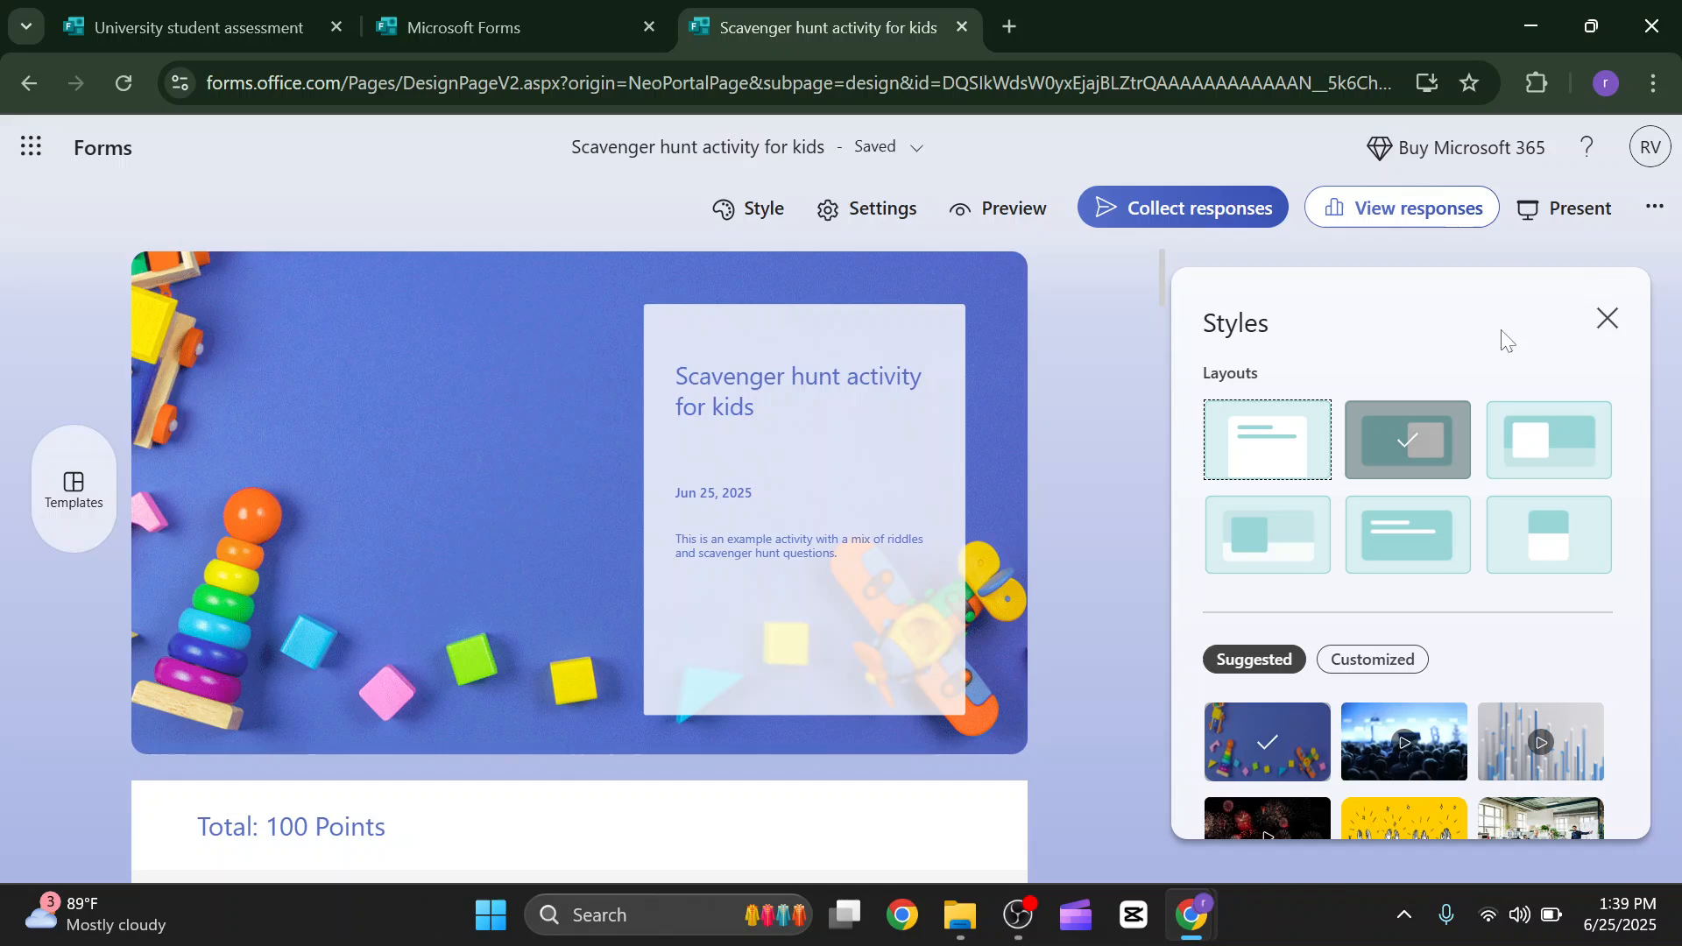
# View the additional form options for collaborating, pre-filled URLs and printing, and close them without choosing any.
pyautogui.click(1652, 208)
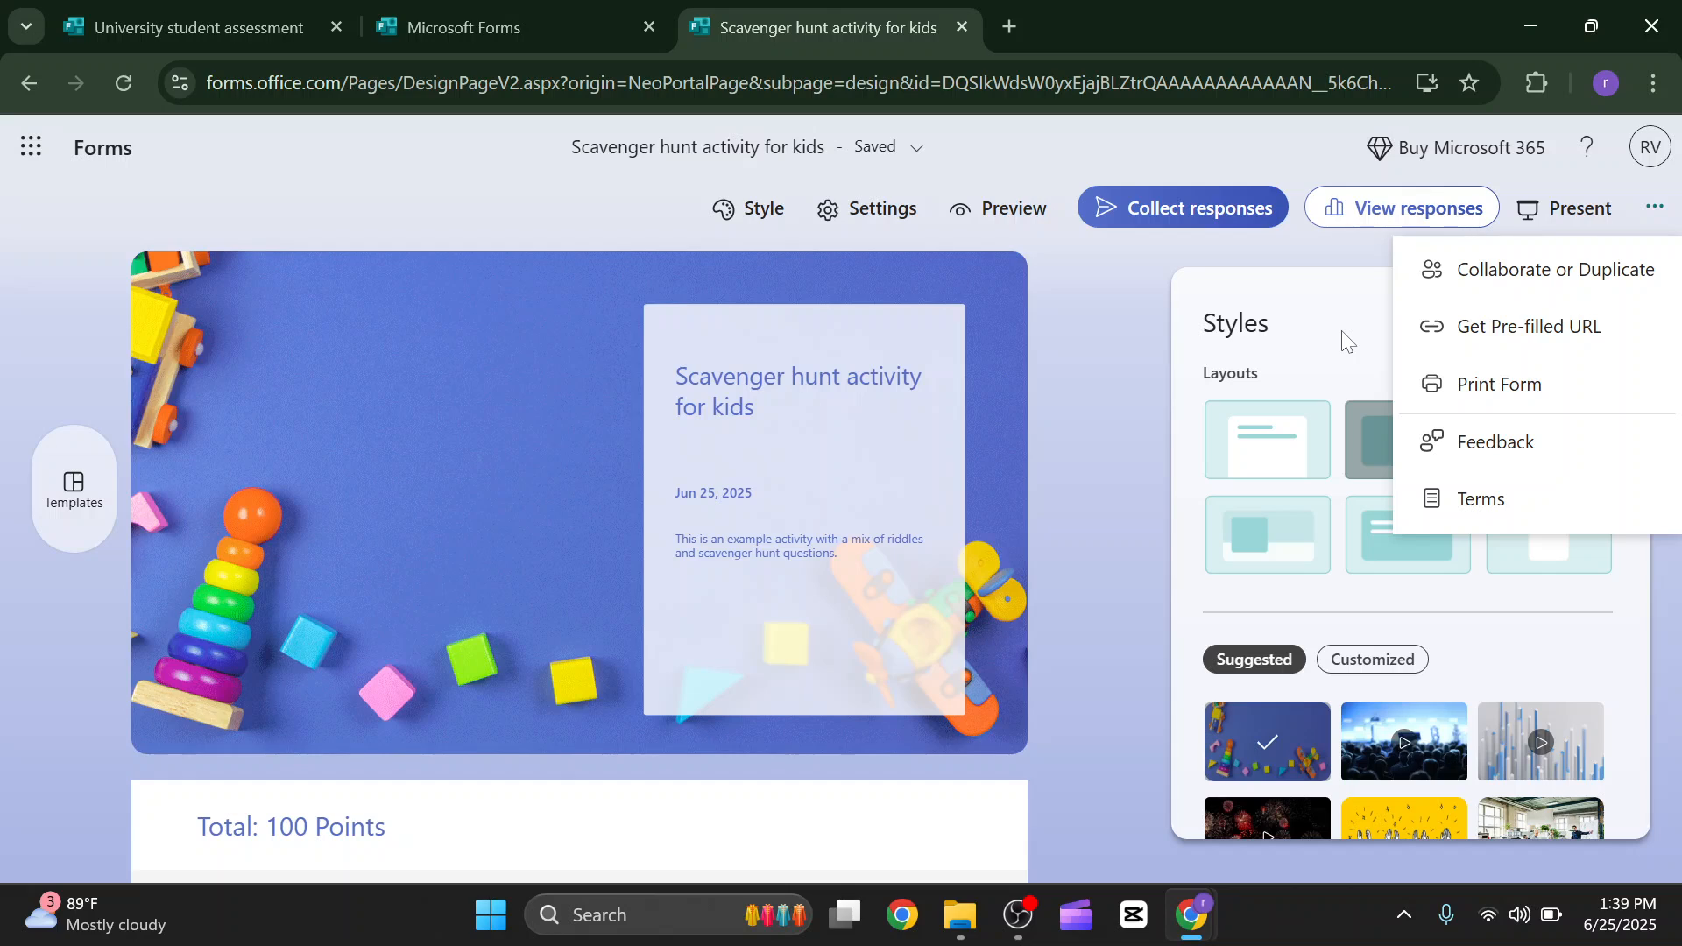
pyautogui.click(1058, 364)
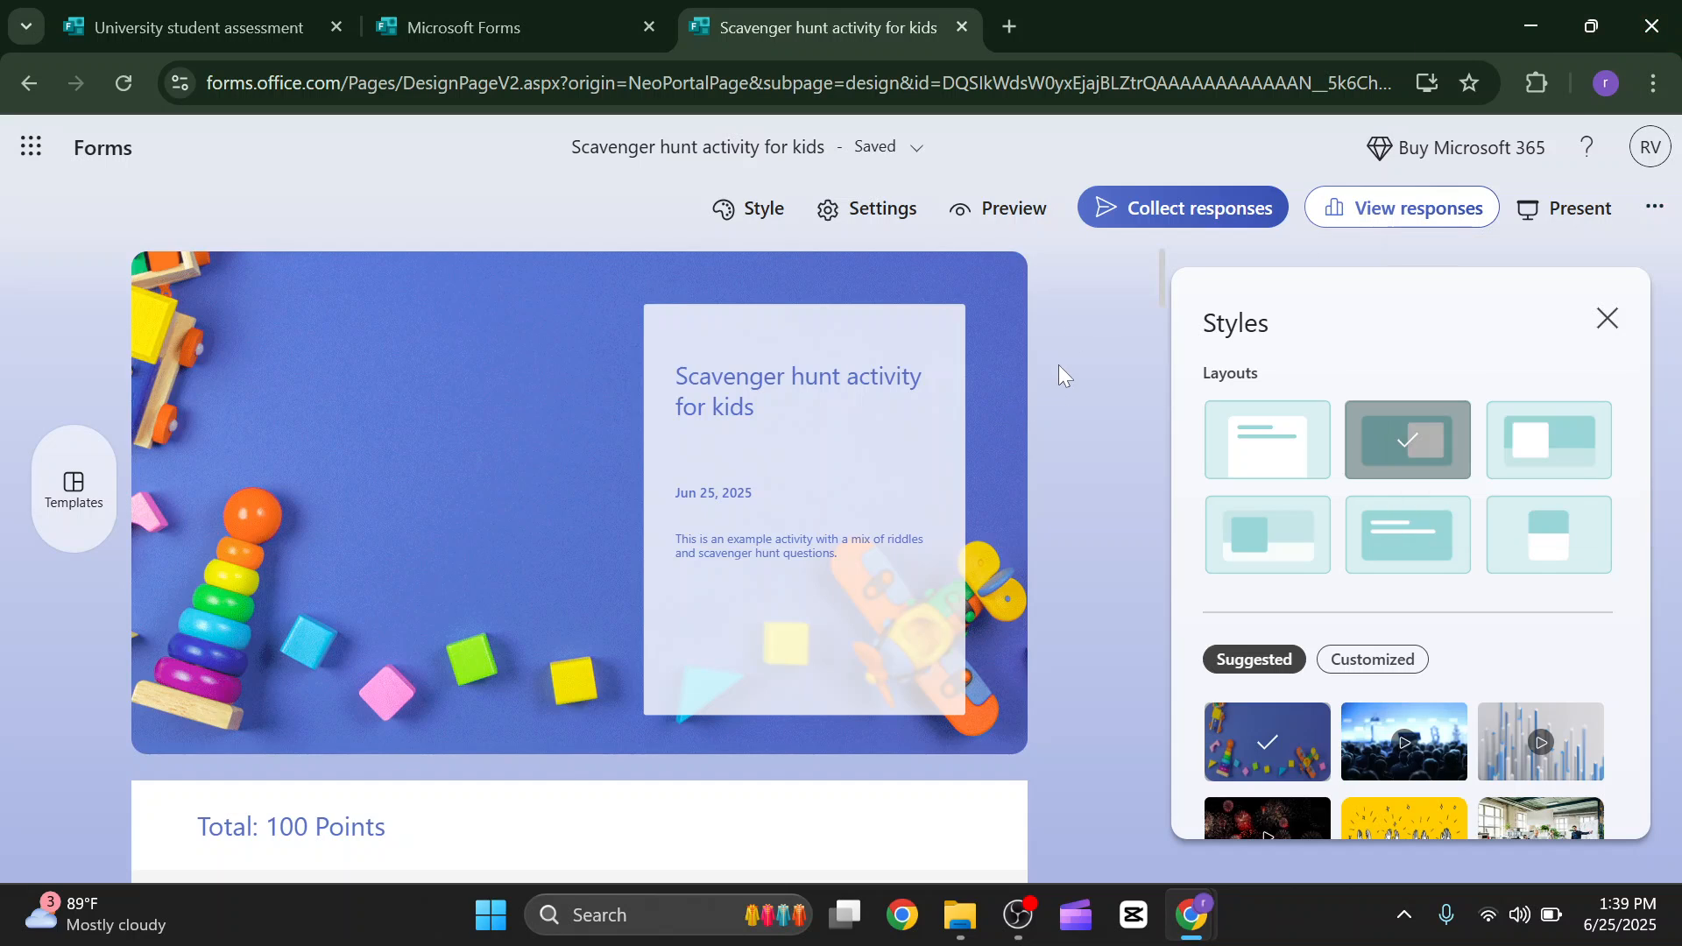